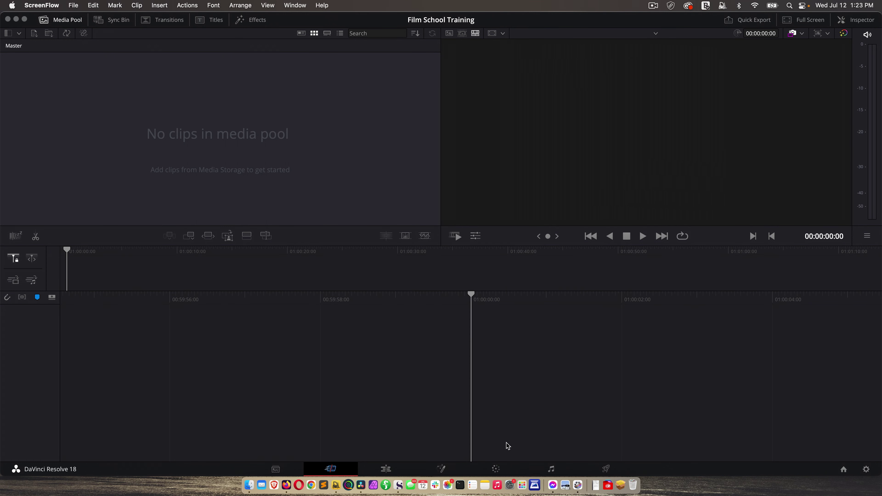
Bring DaVinci Resolve to the front and reset the UI to its default layout
{"action": "left_click", "coordinate": [375, 331]}
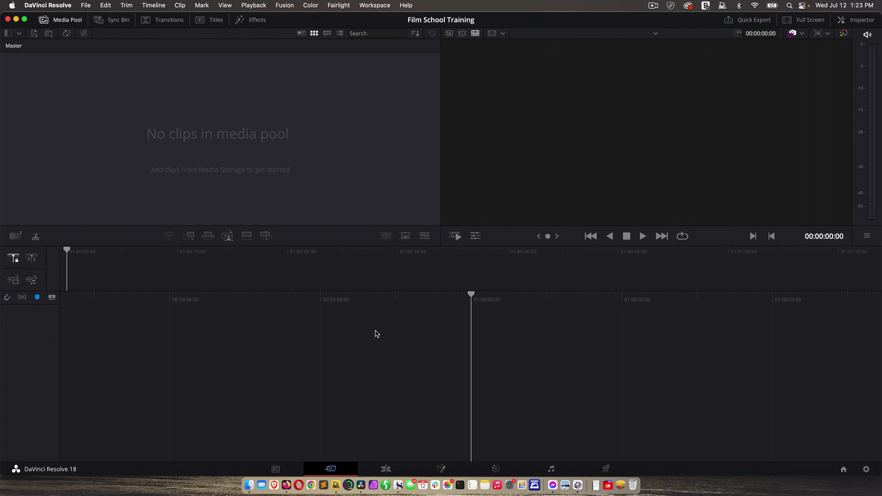
{"action": "left_click", "coordinate": [366, 6]}
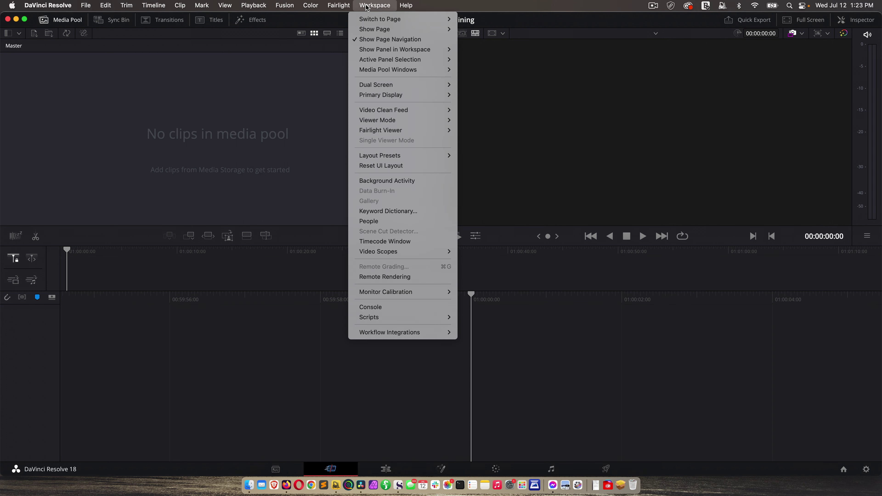
{"action": "left_click", "coordinate": [385, 167]}
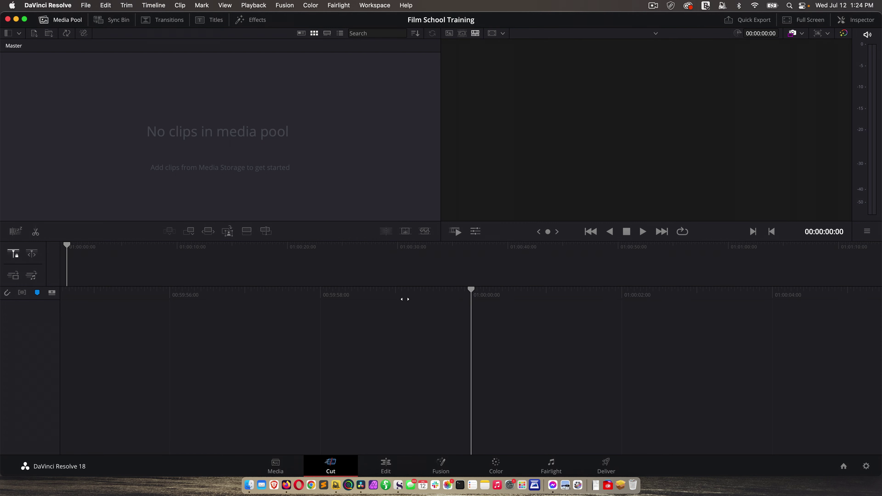
Switch to the Media page and check the Show Page options without changing them
{"action": "left_click", "coordinate": [276, 466]}
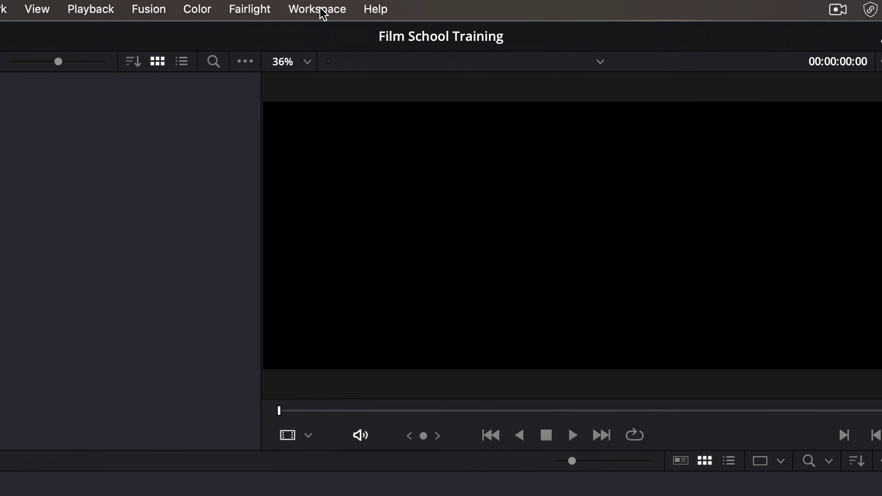
{"action": "left_click", "coordinate": [323, 10]}
{"action": "mouse_move", "coordinate": [410, 56]}
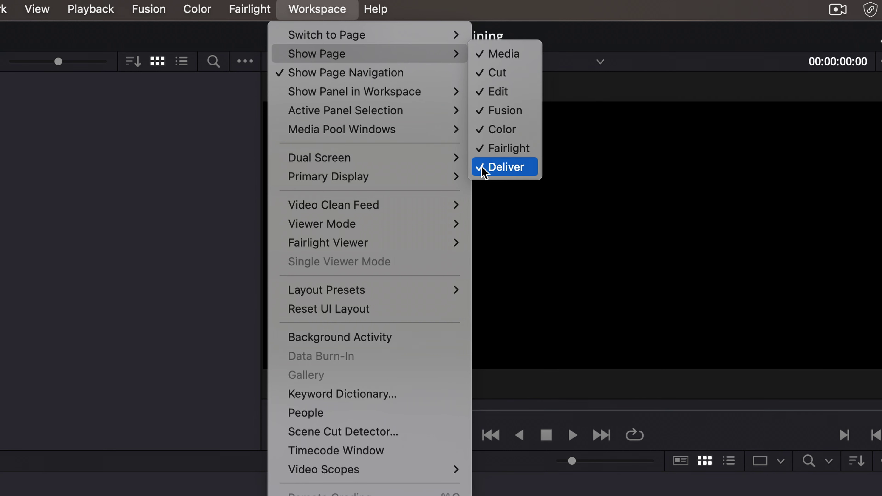
{"action": "key", "text": "Escape"}
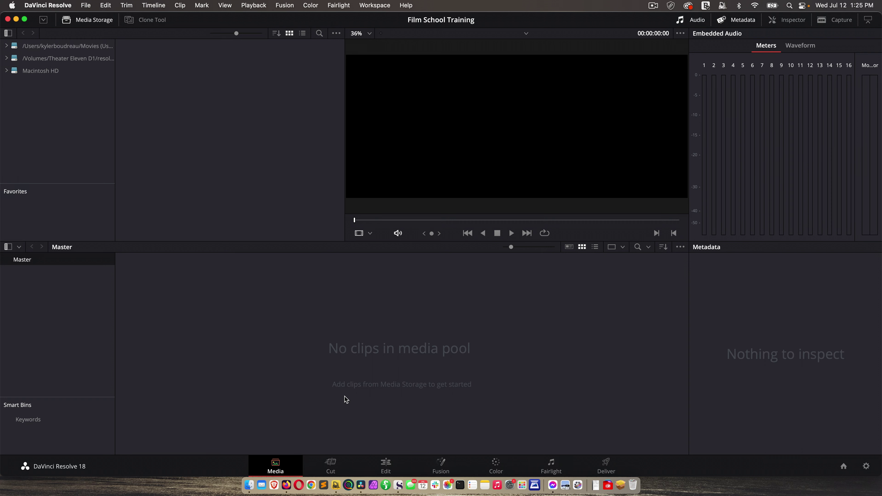
Visit the Cut, Edit, Fusion, Color and Fairlight pages, then the Deliver page via Shift+8
{"action": "left_click", "coordinate": [330, 465]}
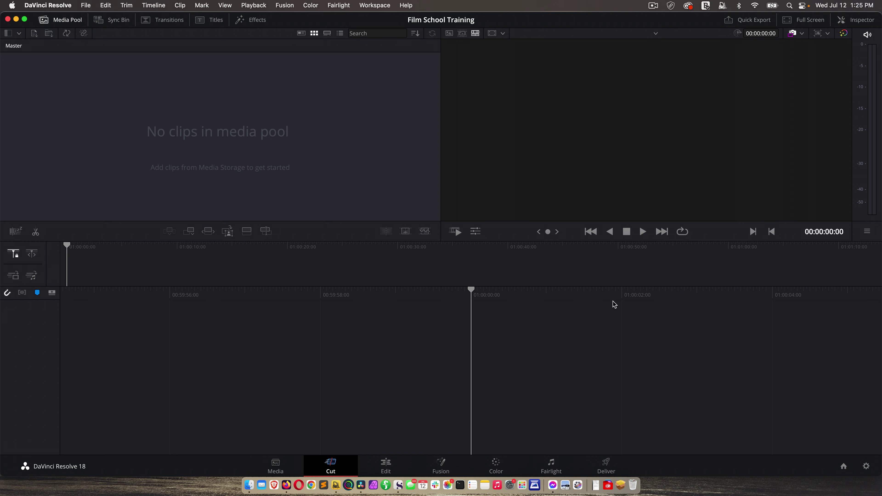
{"action": "left_click", "coordinate": [386, 465]}
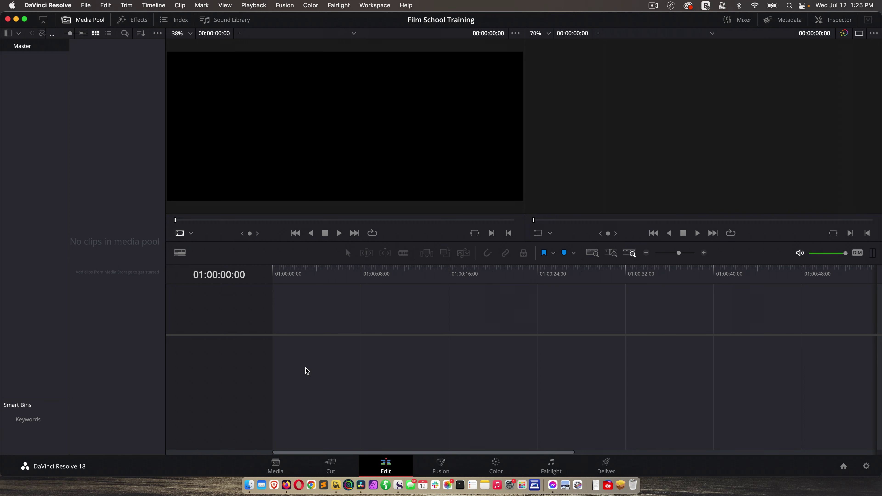
{"action": "left_click", "coordinate": [440, 465]}
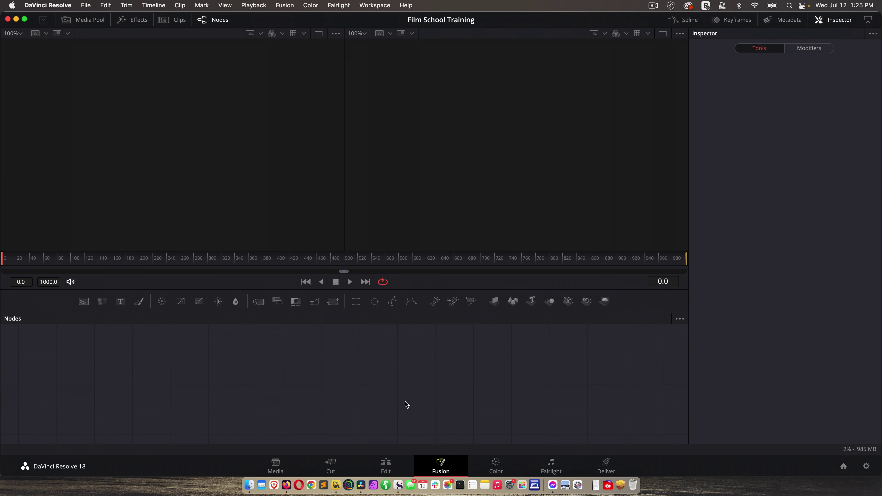
{"action": "left_click", "coordinate": [492, 462]}
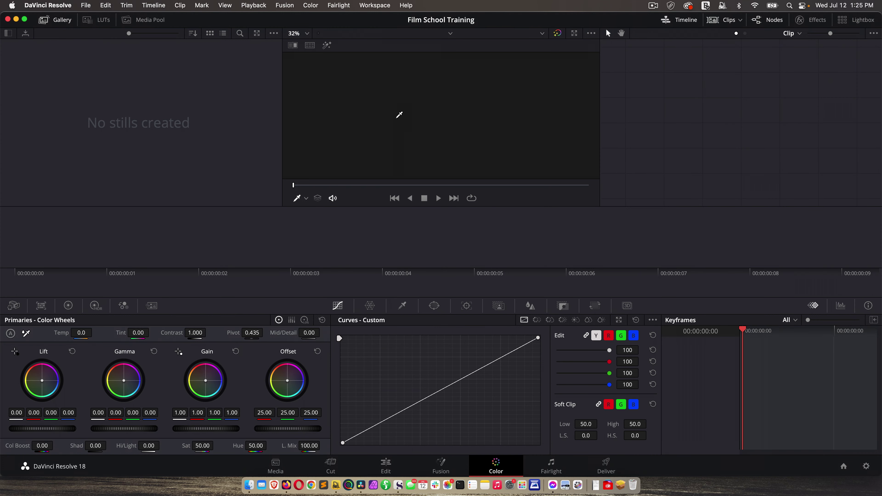
{"action": "left_click", "coordinate": [549, 464]}
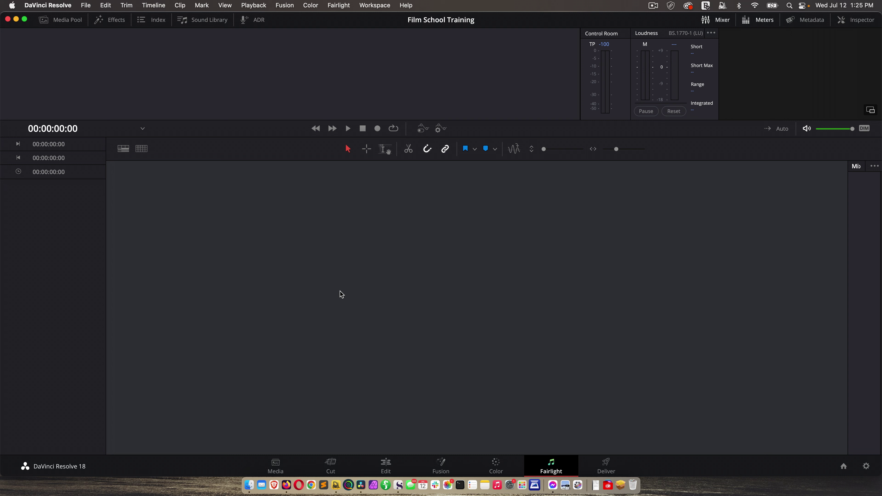
{"action": "key", "text": "shift+8"}
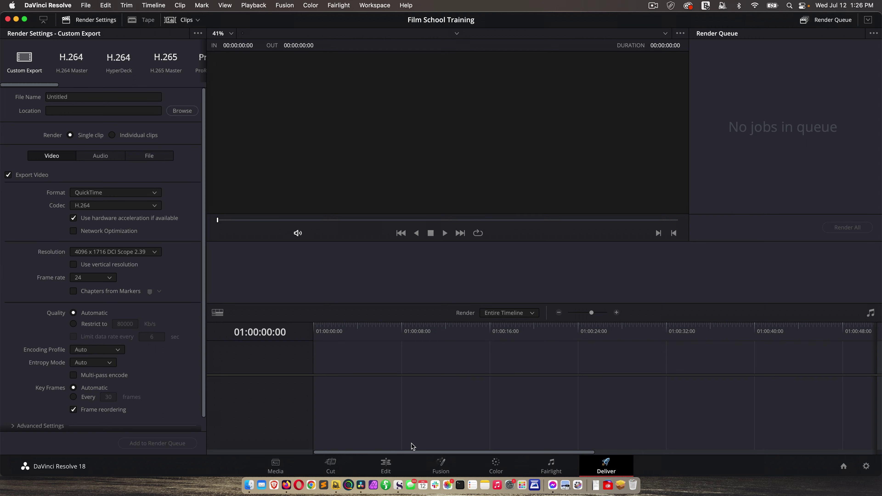
Cycle through the Edit, Color and Fusion pages, ending back on the Edit page
{"action": "left_click", "coordinate": [407, 458]}
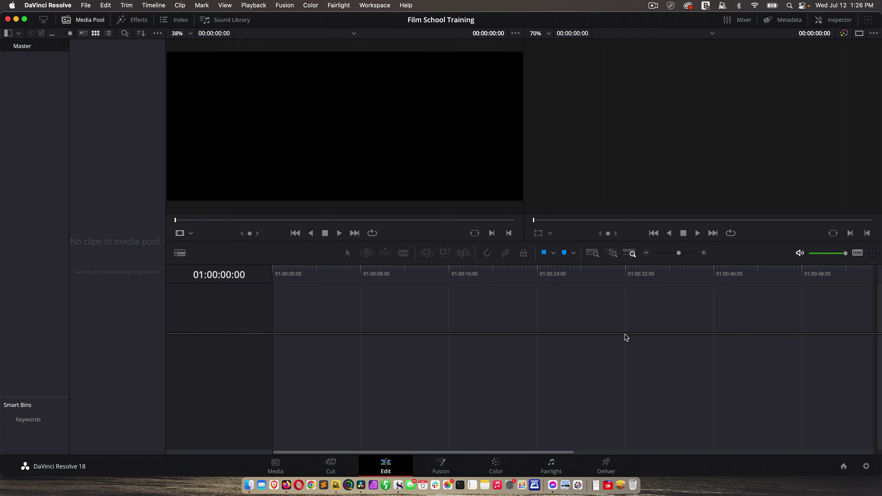
{"action": "left_click", "coordinate": [497, 466]}
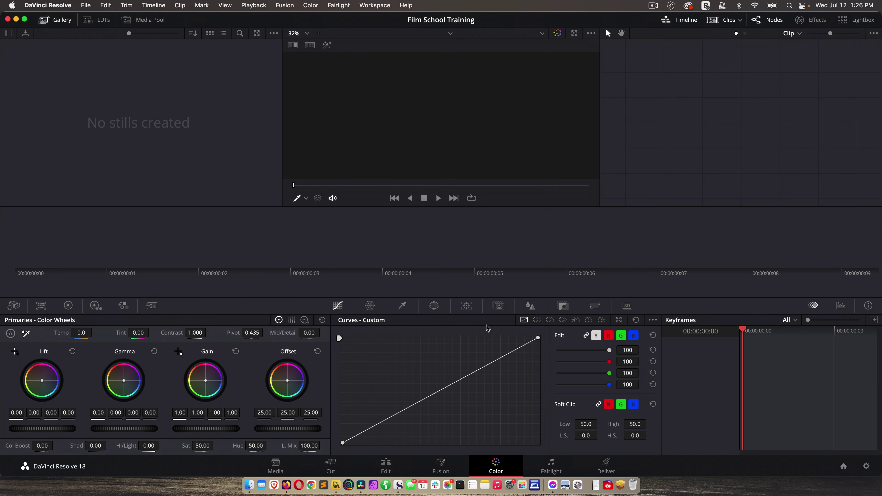
{"action": "left_click", "coordinate": [441, 466]}
{"action": "left_click", "coordinate": [386, 467]}
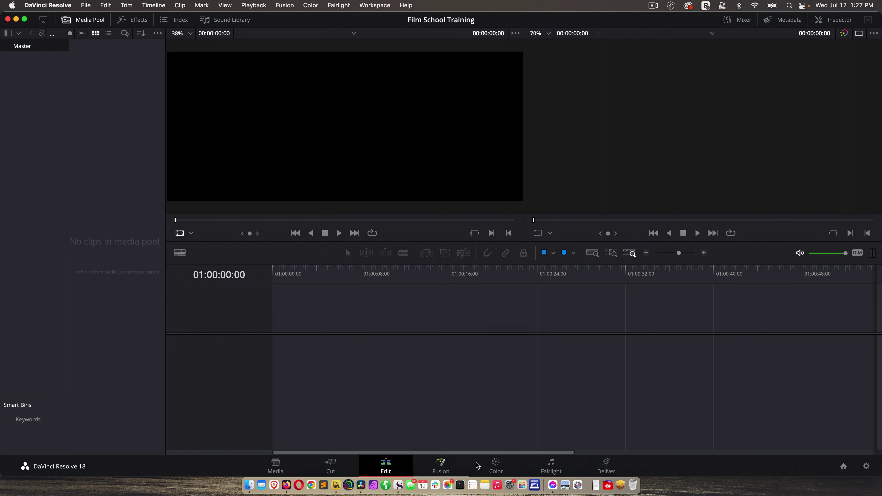
{"action": "left_click", "coordinate": [275, 466]}
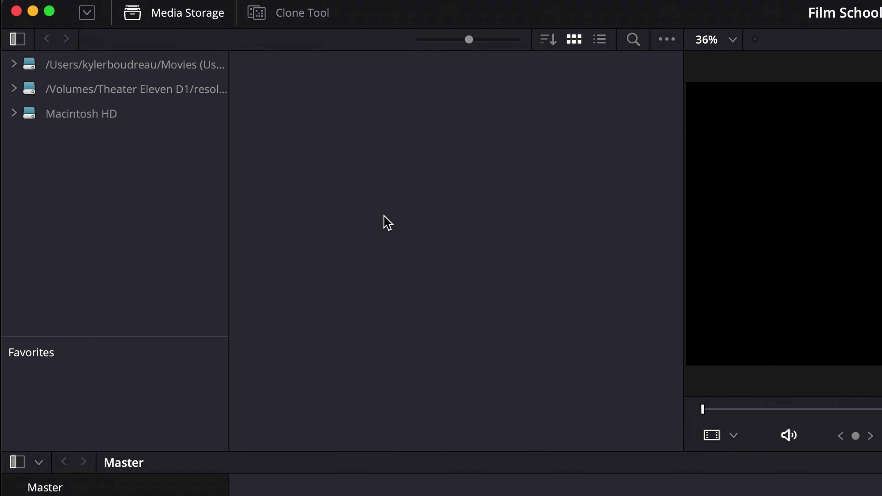
Add the 'resolve original media' folder as a new Media Storage location and widen the panel
{"action": "right_click", "coordinate": [77, 166]}
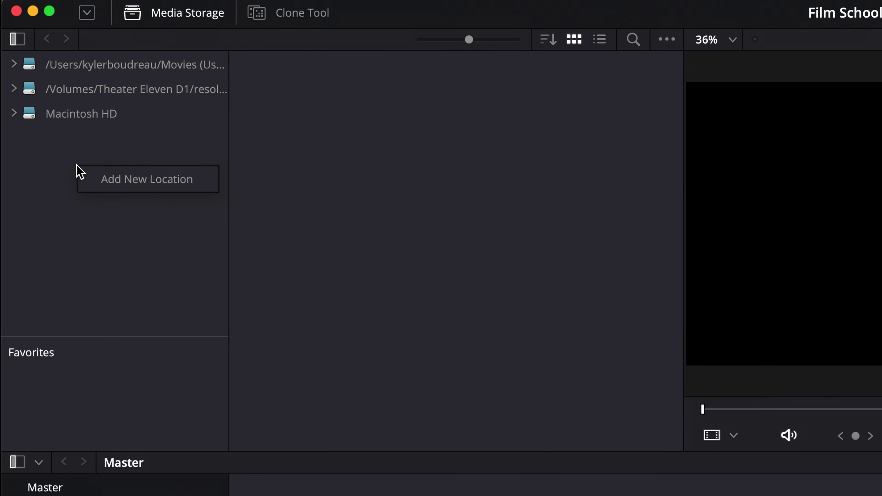
{"action": "left_click", "coordinate": [105, 179]}
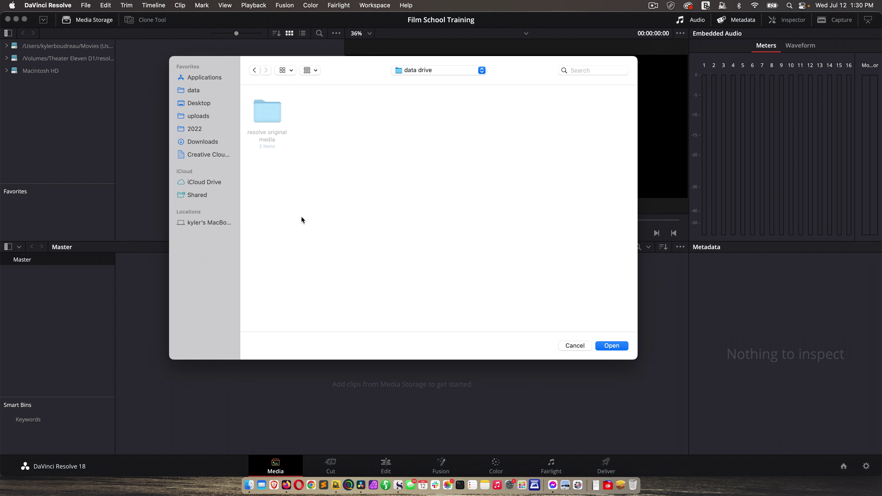
{"action": "left_click", "coordinate": [262, 113]}
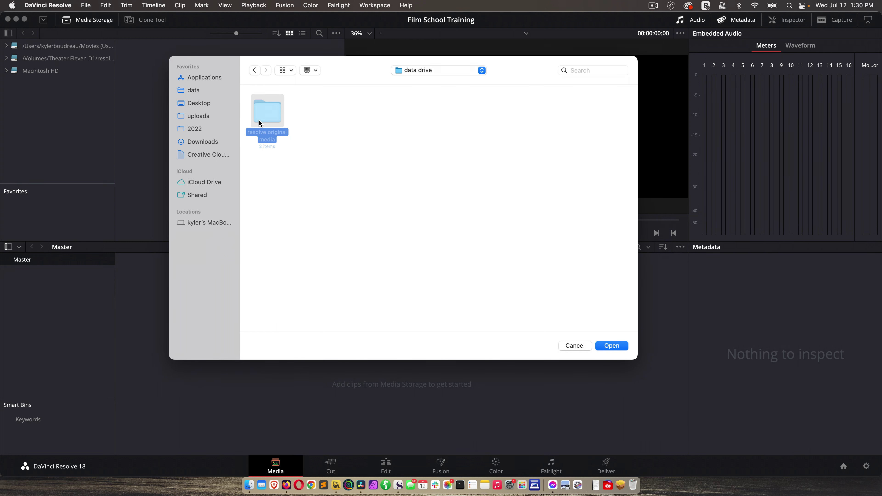
{"action": "left_click", "coordinate": [610, 347]}
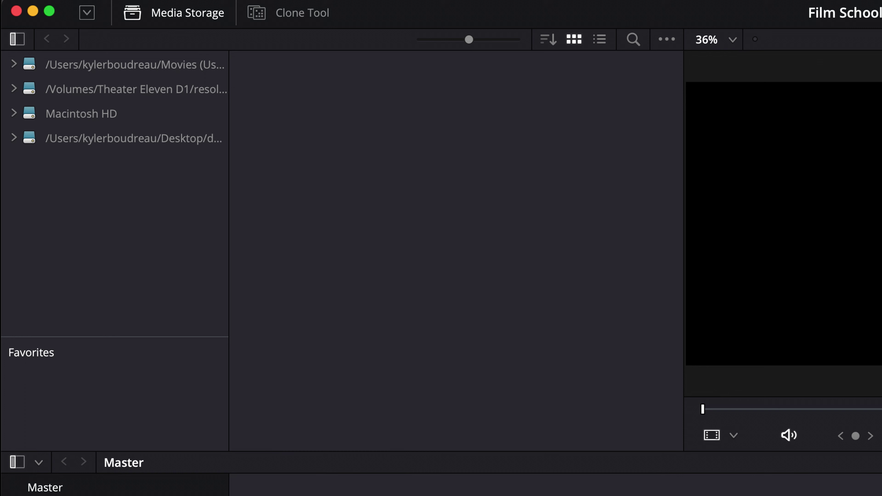
{"action": "left_click_drag", "start_coordinate": [116, 118], "coordinate": [183, 111]}
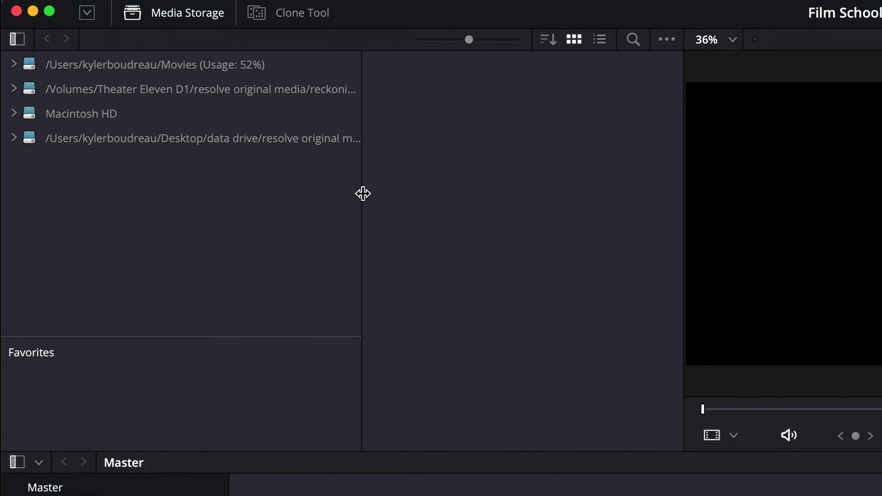
{"action": "left_click_drag", "start_coordinate": [363, 193], "coordinate": [402, 191]}
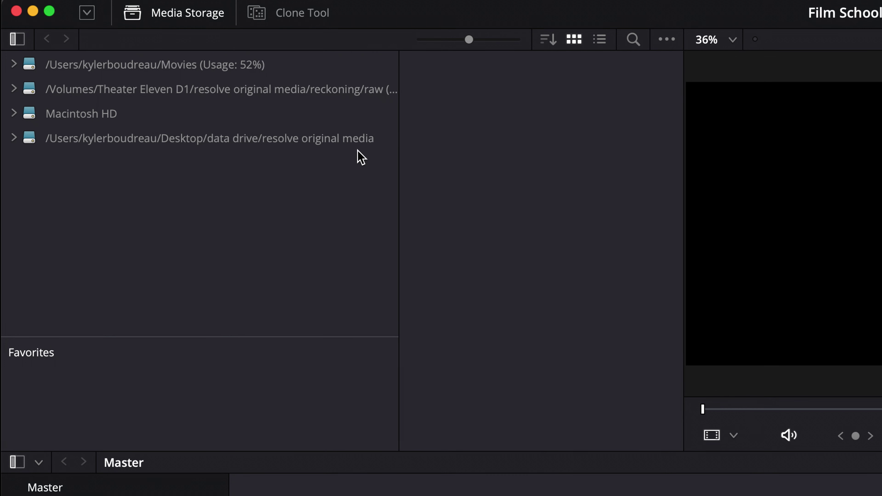
Browse the data drive location to raw > scene 1 and preview 'gold and gun pov 2.mov'
{"action": "left_click", "coordinate": [227, 144]}
{"action": "left_click_drag", "start_coordinate": [399, 219], "coordinate": [236, 139]}
{"action": "left_click", "coordinate": [153, 139]}
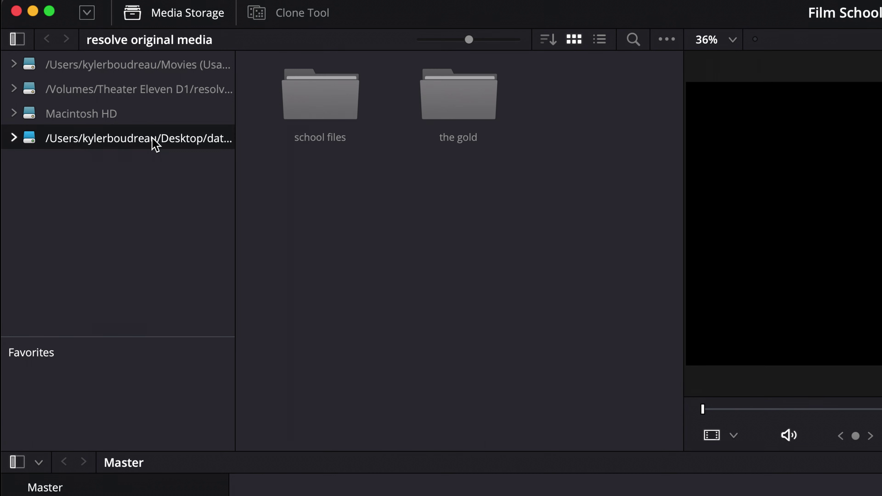
{"action": "double_click", "coordinate": [452, 107]}
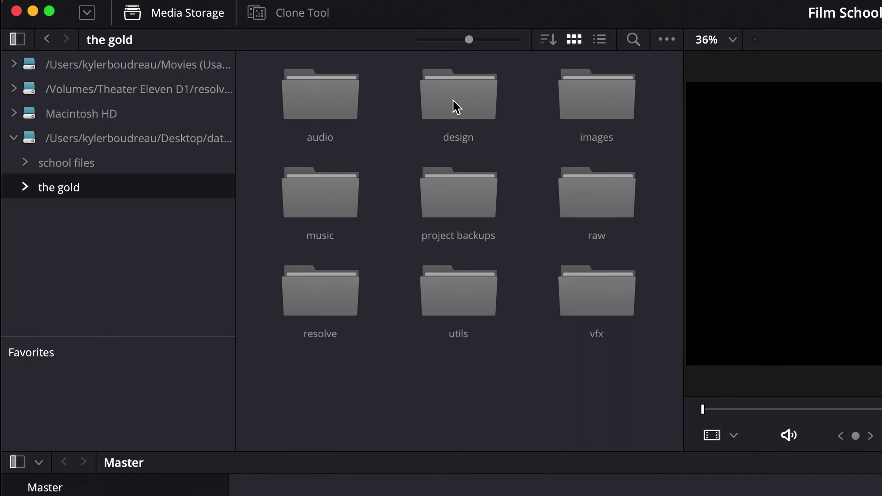
{"action": "double_click", "coordinate": [599, 195]}
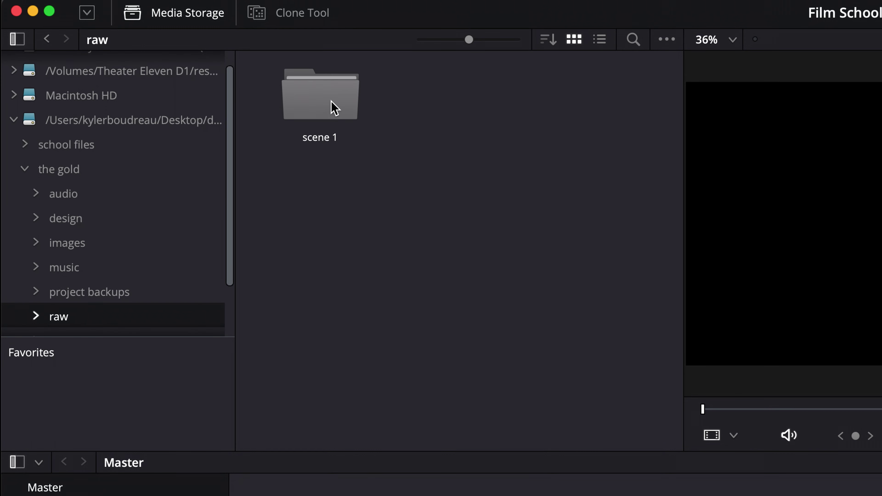
{"action": "double_click", "coordinate": [324, 111]}
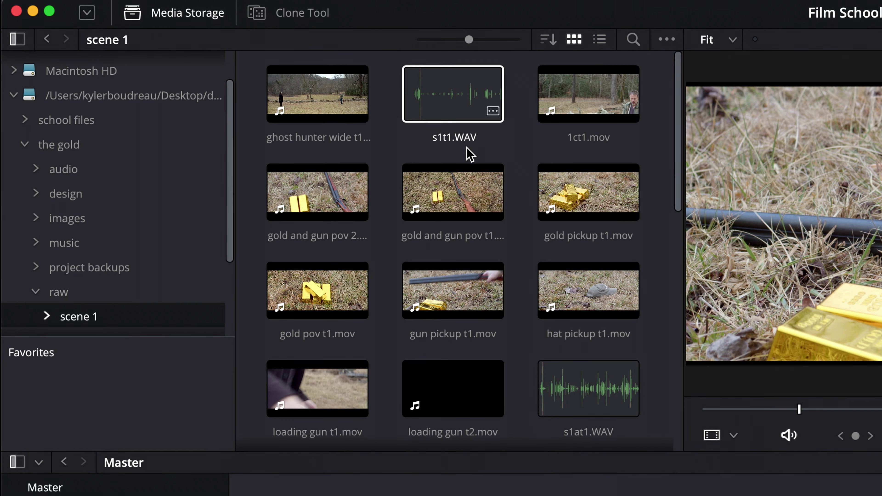
{"action": "scroll", "coordinate": [429, 201], "scroll_direction": "down", "scroll_amount": 5}
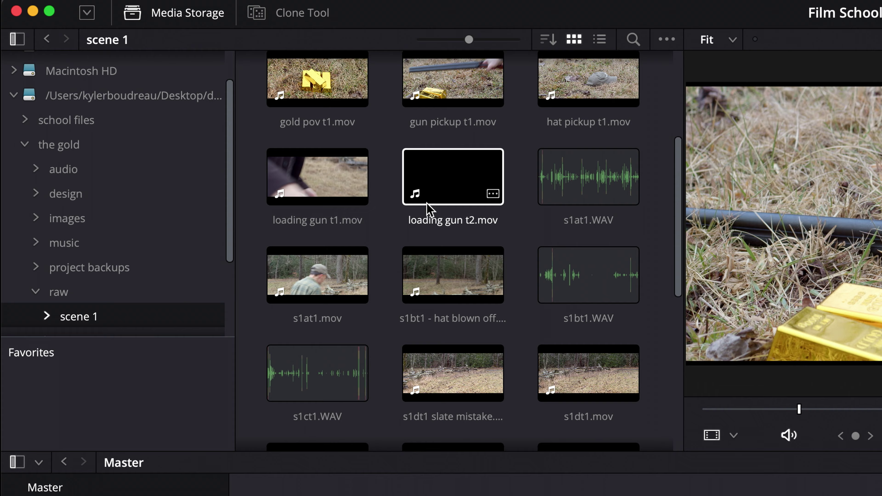
{"action": "scroll", "coordinate": [430, 205], "scroll_direction": "up", "scroll_amount": 5}
{"action": "left_click", "coordinate": [291, 191]}
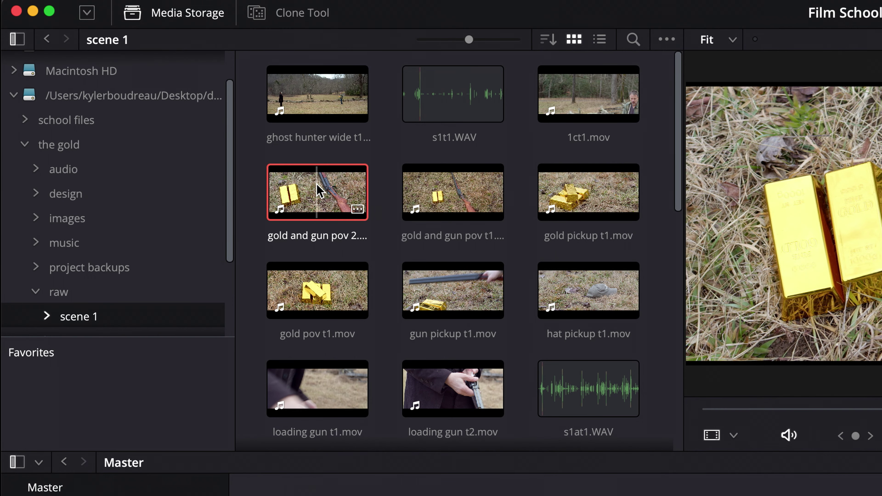
Play and stop the clip, scrub back to about 01:00:07, then preview s1at1.WAV
{"action": "left_click", "coordinate": [511, 233]}
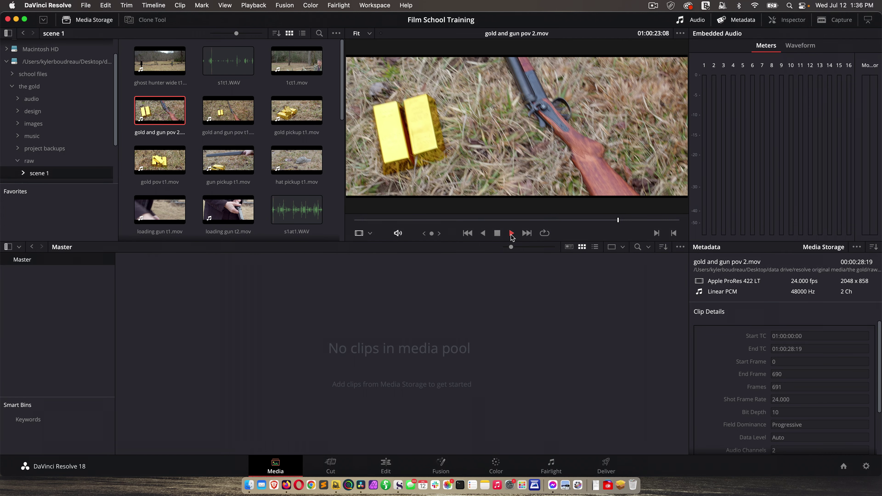
{"action": "left_click", "coordinate": [498, 234]}
{"action": "mouse_move", "coordinate": [635, 220]}
{"action": "left_mouse_down"}
{"action": "mouse_move", "coordinate": [437, 221]}
{"action": "mouse_move", "coordinate": [619, 219]}
{"action": "left_mouse_up"}
{"action": "left_click", "coordinate": [298, 212]}
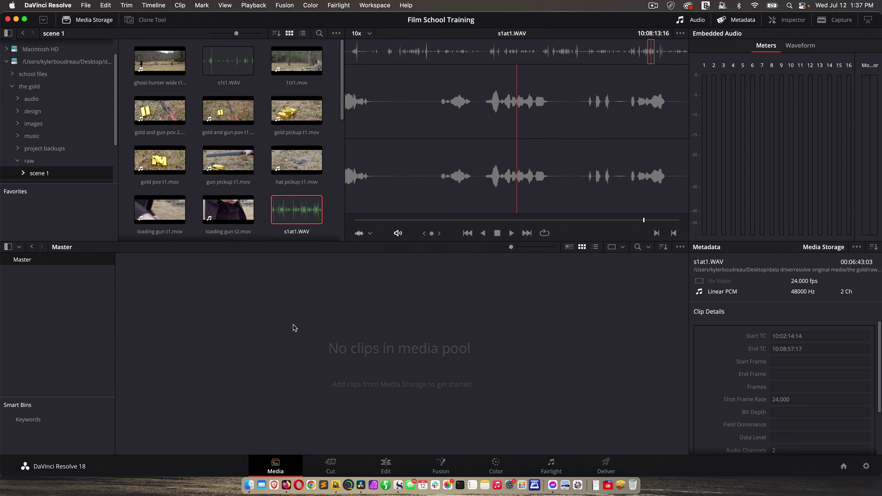
Create a new bin named 'scenes' in the media pool
{"action": "right_click", "coordinate": [200, 302]}
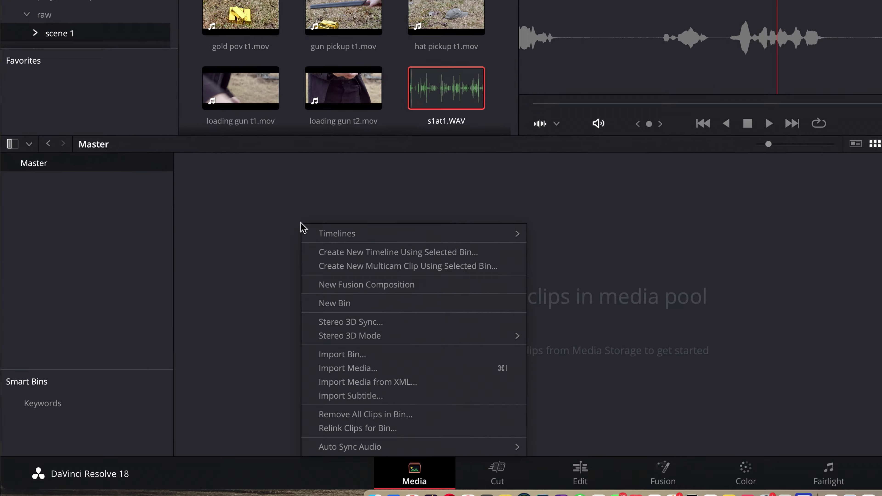
{"action": "left_click", "coordinate": [222, 354]}
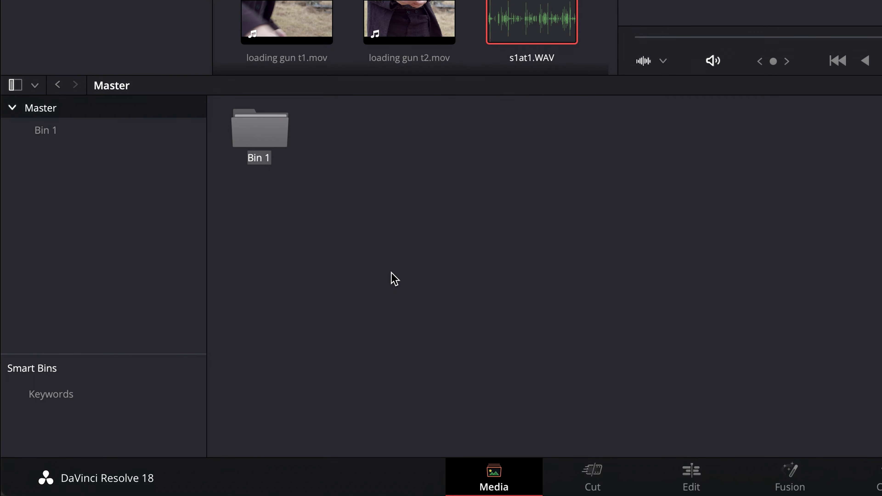
{"action": "type", "text": "scenes"}
{"action": "key", "text": "Return"}
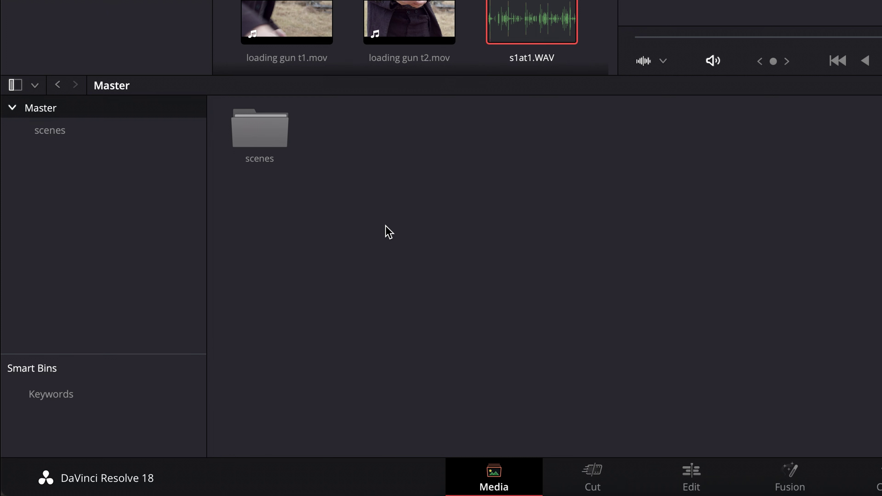
Inside the scenes bin, create a 'scene 1' sub-bin and open it
{"action": "double_click", "coordinate": [263, 138]}
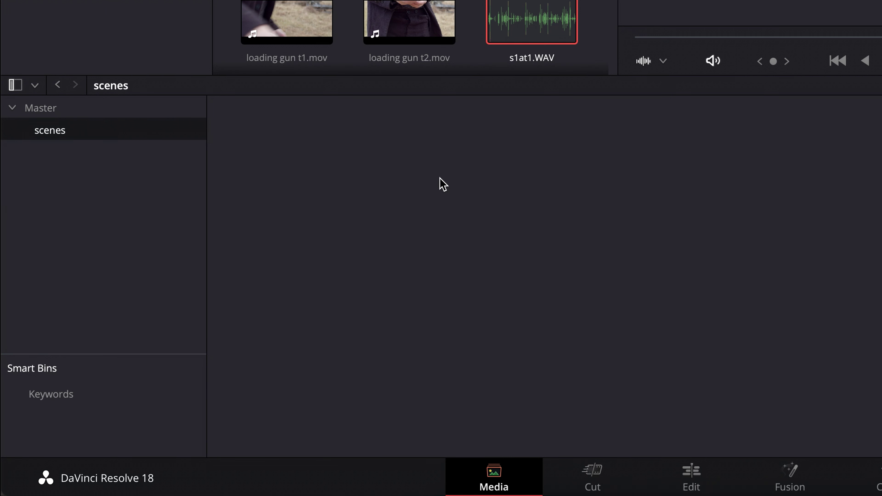
{"action": "right_click", "coordinate": [443, 184]}
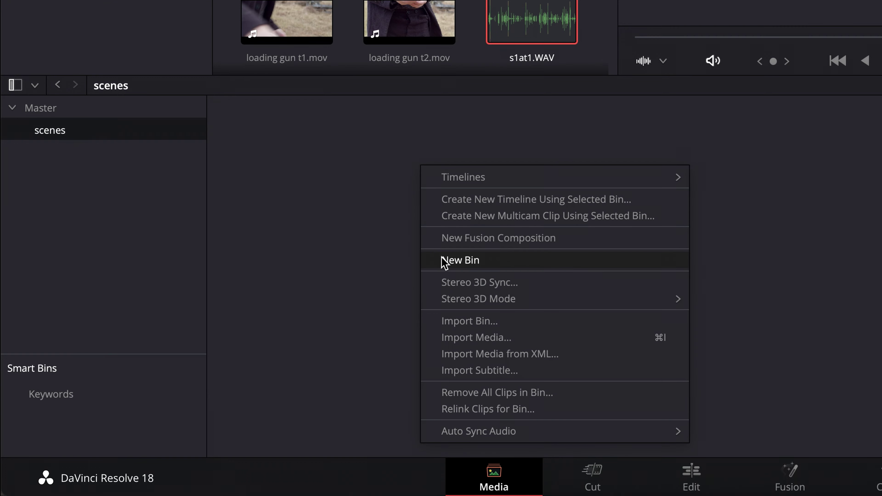
{"action": "left_click", "coordinate": [444, 259]}
{"action": "type", "text": "scene 1"}
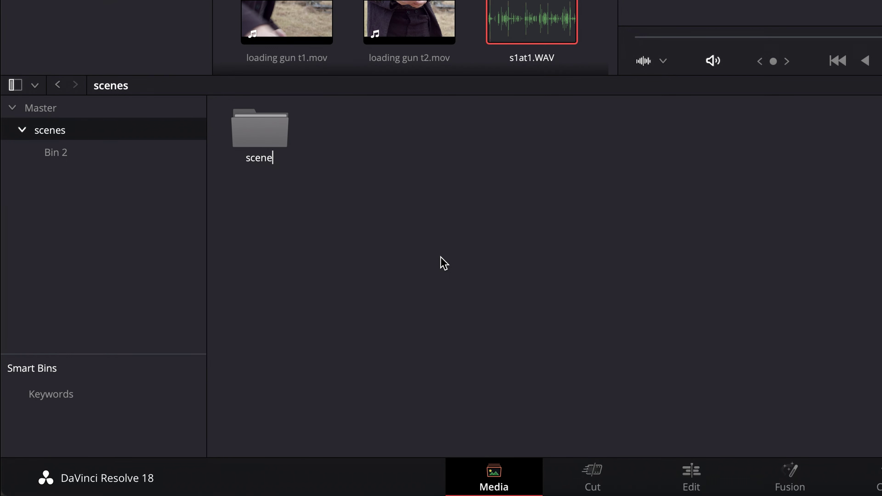
{"action": "key", "text": "Return"}
{"action": "double_click", "coordinate": [246, 140]}
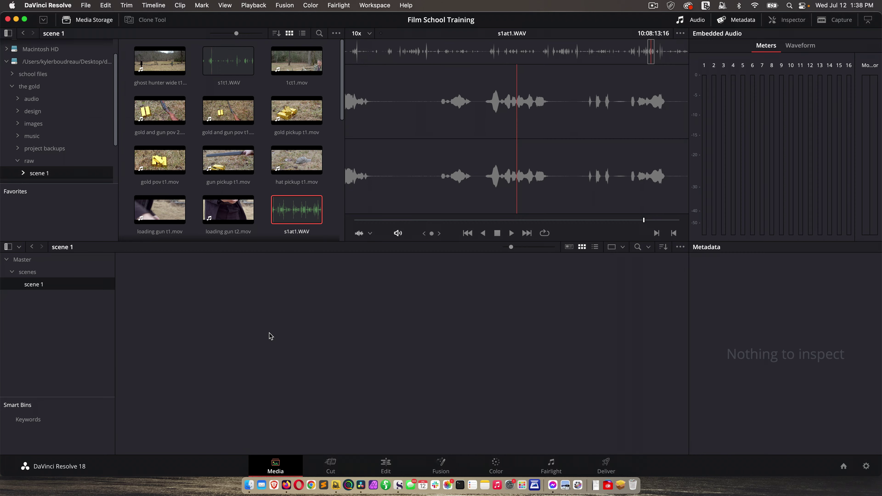
Import every clip from raw > scene 1 into the scene 1 bin, then glance at the folder in Finder
{"action": "key", "text": "super+i"}
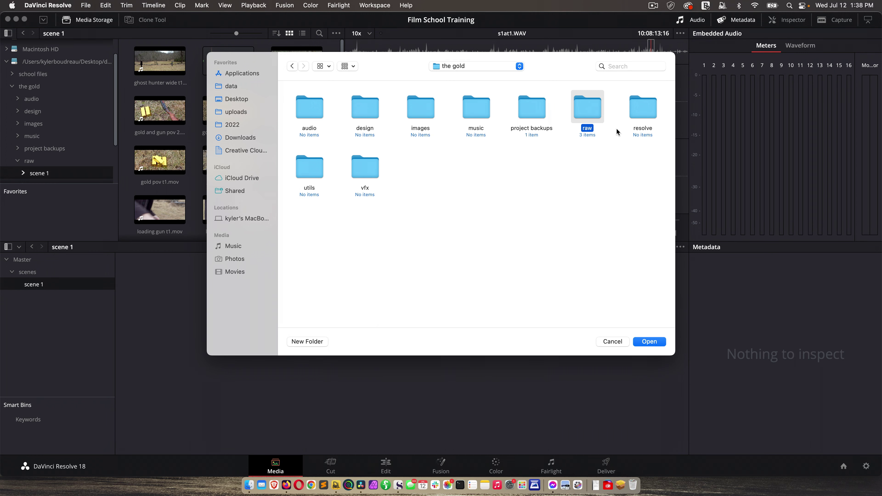
{"action": "double_click", "coordinate": [595, 116]}
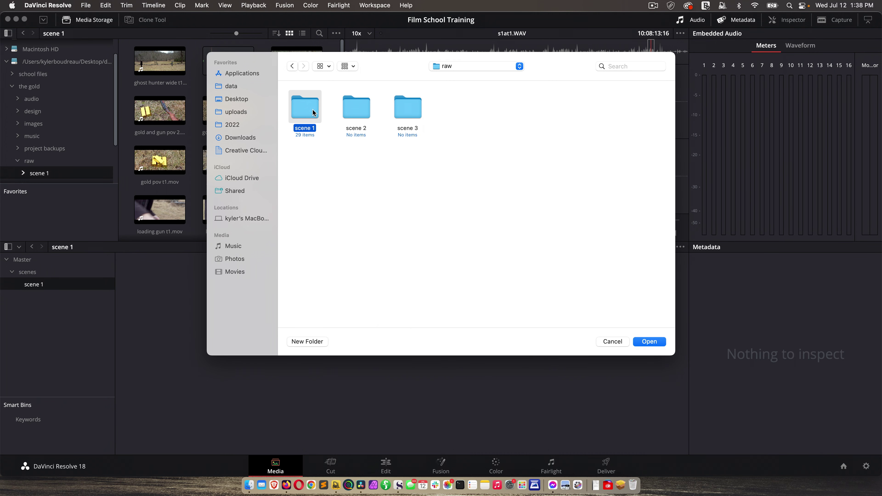
{"action": "double_click", "coordinate": [306, 105]}
{"action": "left_click_drag", "start_coordinate": [285, 89], "coordinate": [689, 371]}
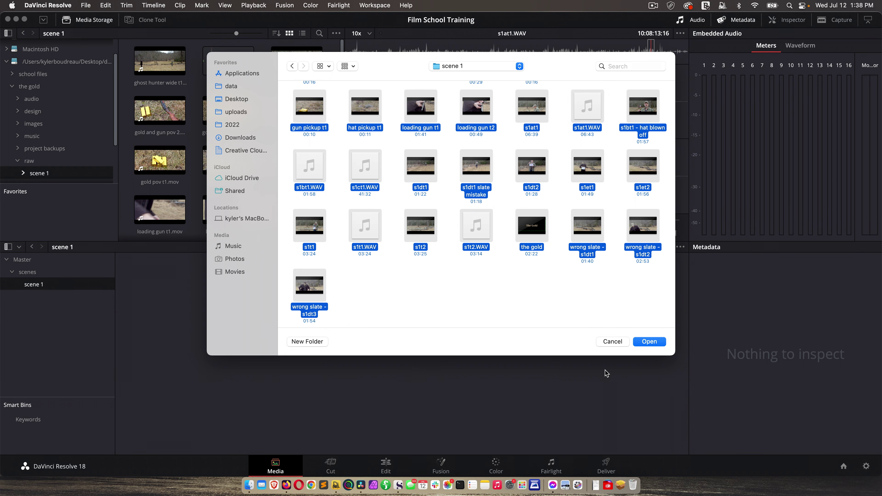
{"action": "left_click", "coordinate": [647, 341]}
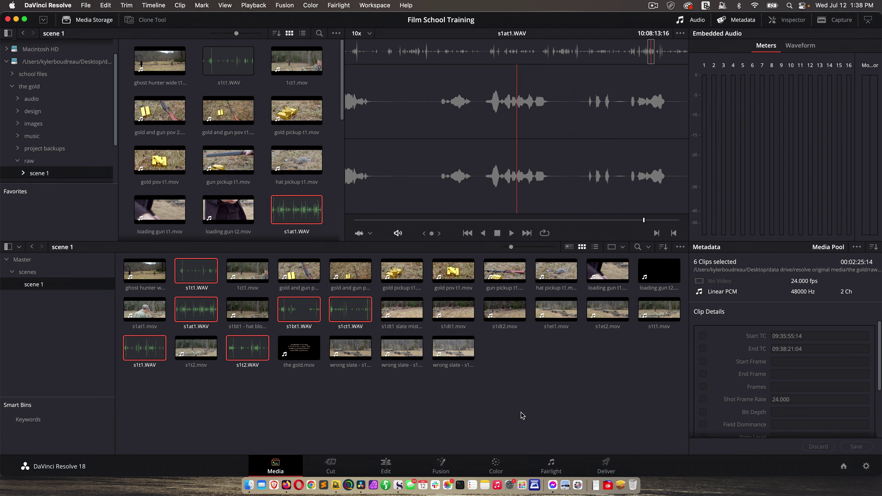
{"action": "left_click", "coordinate": [249, 485]}
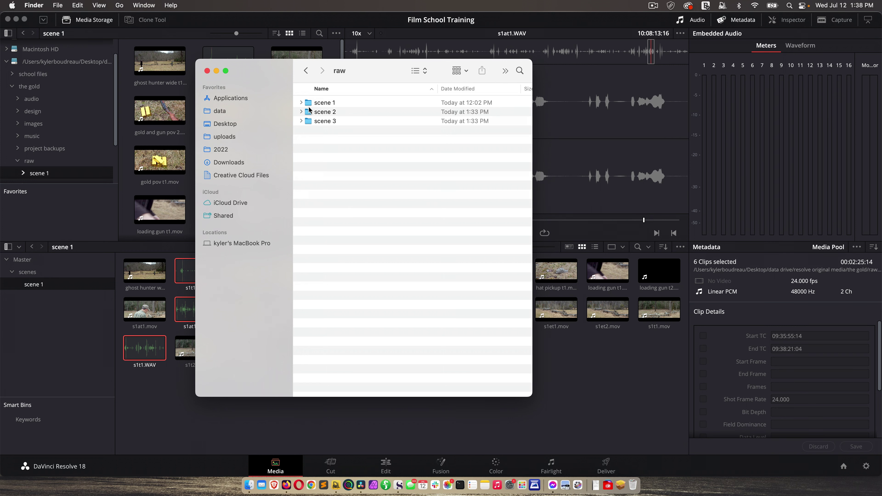
{"action": "left_click", "coordinate": [549, 366]}
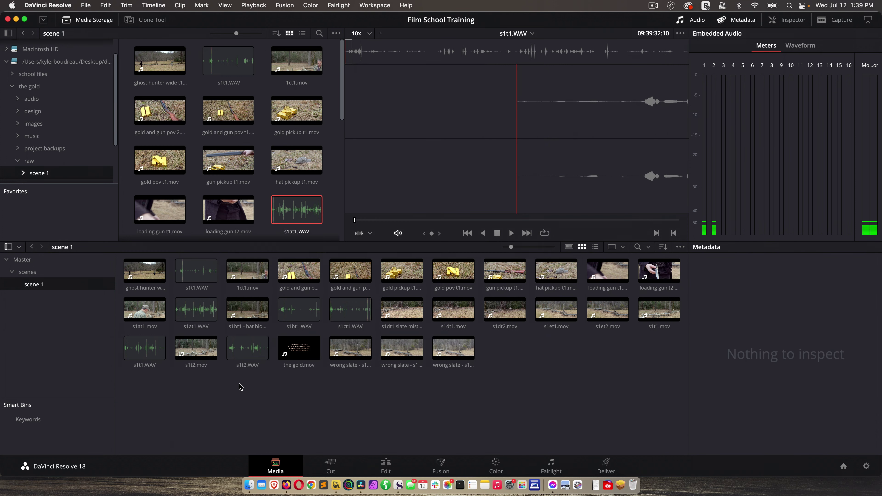
From the Master level, remove the scenes bin and its imported clips
{"action": "left_click_drag", "start_coordinate": [123, 386], "coordinate": [677, 258]}
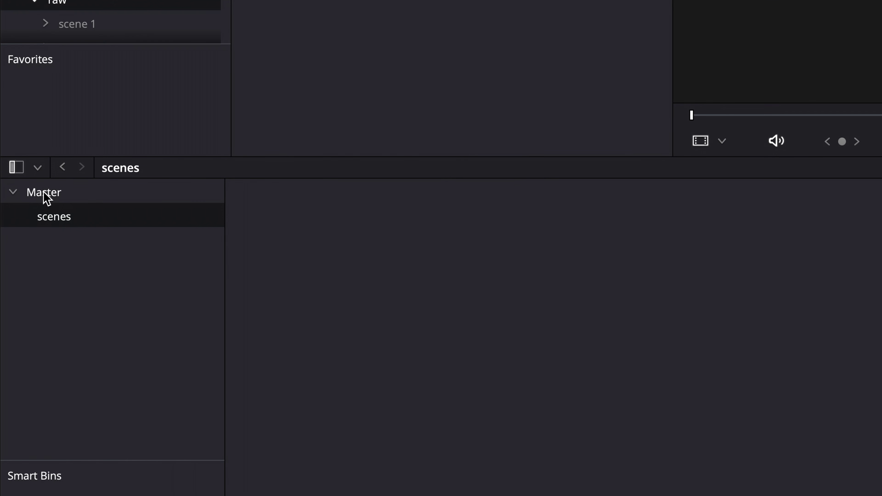
{"action": "left_click", "coordinate": [47, 199]}
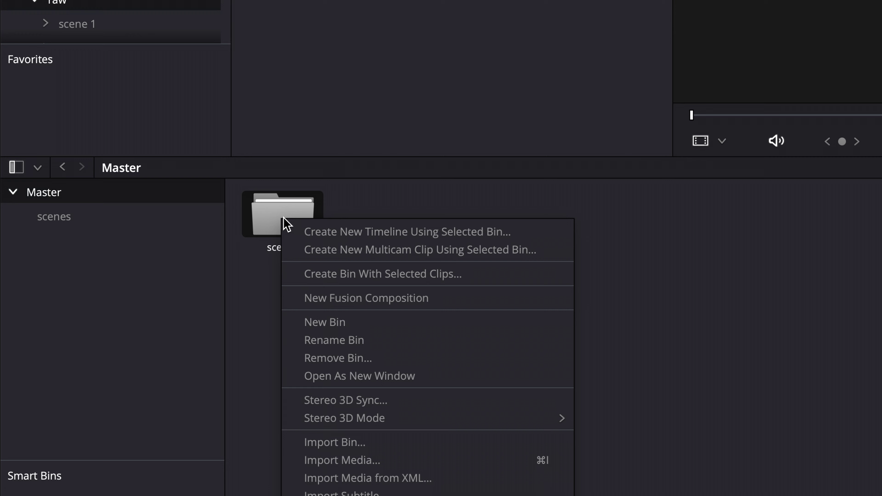
{"action": "left_click", "coordinate": [322, 360]}
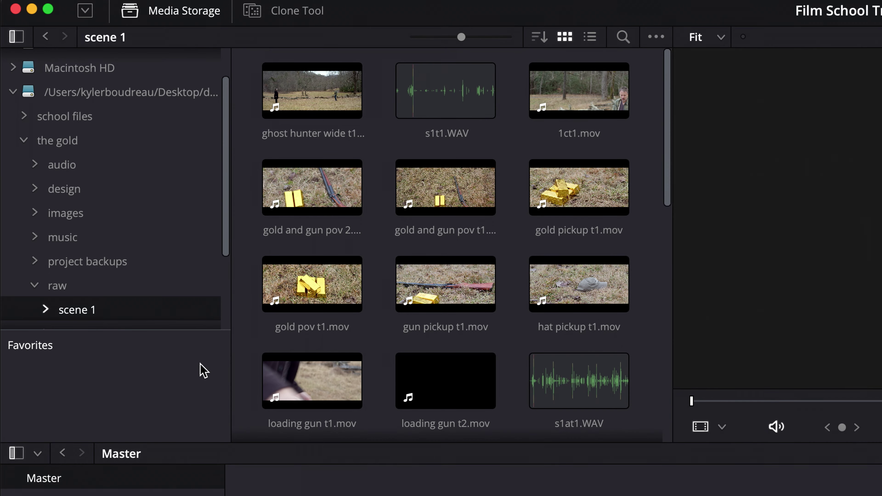
Add the raw folder and its subfolders as bins (scene 1–3), then open the scene 1 bin
{"action": "left_click", "coordinate": [46, 145]}
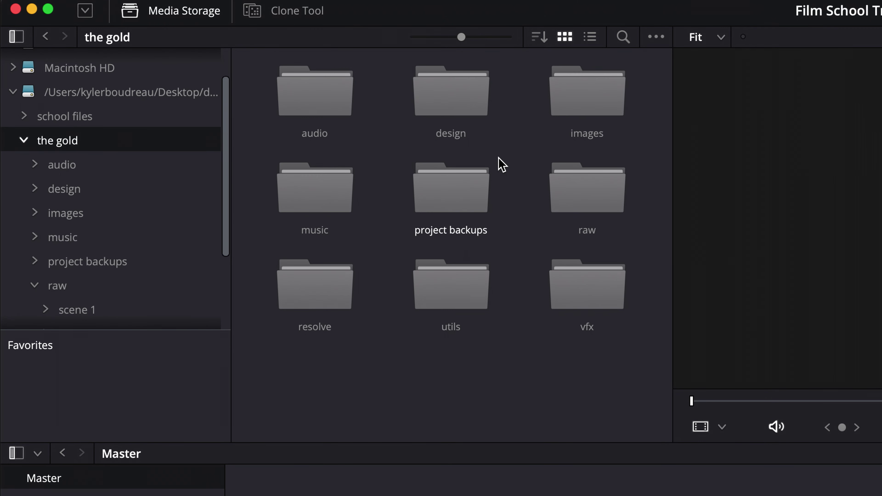
{"action": "right_click", "coordinate": [595, 203]}
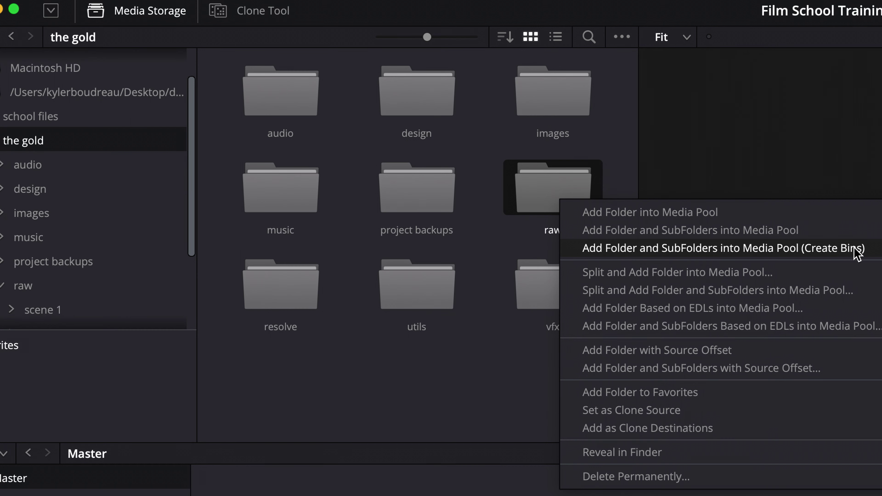
{"action": "left_click", "coordinate": [705, 249]}
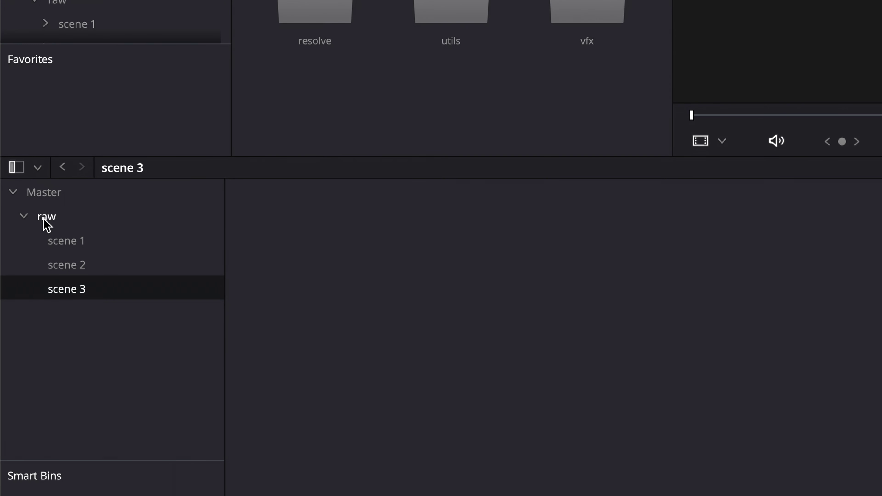
{"action": "left_click", "coordinate": [72, 245]}
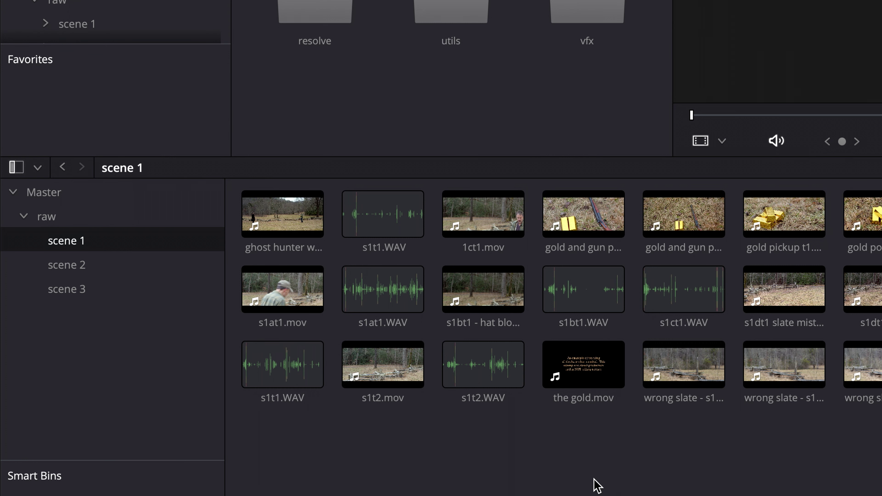
Rename the raw bin to 'scenes'
{"action": "left_click", "coordinate": [49, 219]}
{"action": "right_click", "coordinate": [49, 219]}
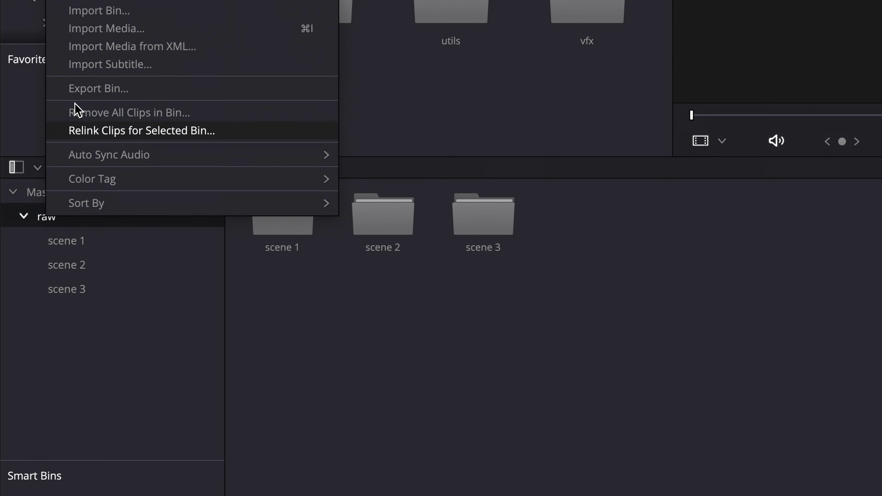
{"action": "left_click", "coordinate": [140, 91]}
{"action": "type", "text": "scenes"}
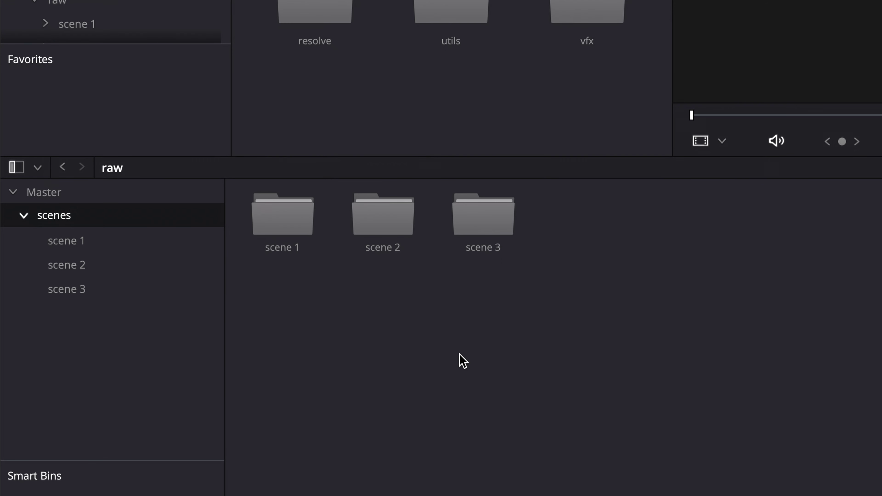
{"action": "key", "text": "Return"}
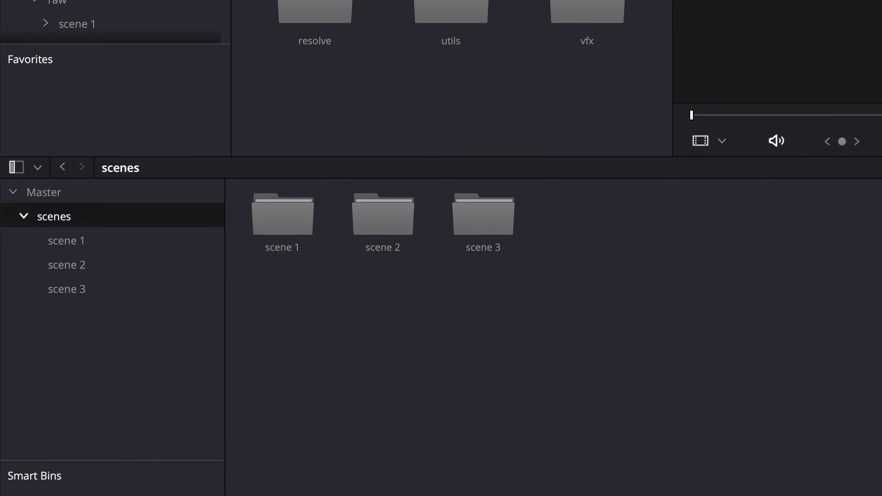
Open the scene 1 bin and delete all of its clips
{"action": "double_click", "coordinate": [298, 223]}
{"action": "left_click_drag", "start_coordinate": [132, 375], "coordinate": [668, 273]}
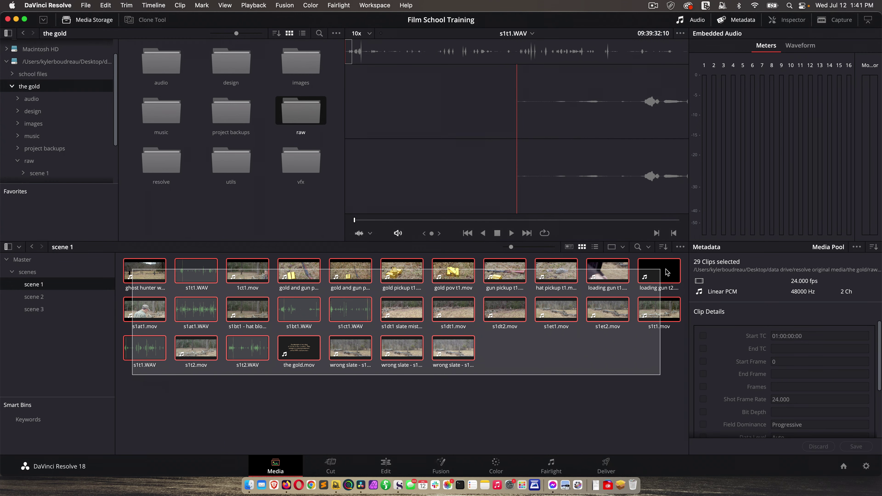
{"action": "key", "text": "Delete"}
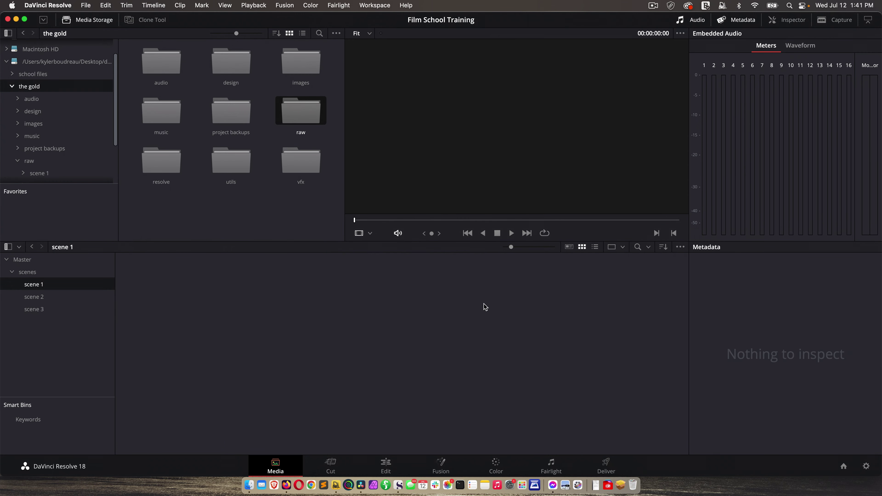
Drag all 29 files, from ghost hunter wide t1 onward, from Finder's raw > scene 1 folder into the scene 1 bin
{"action": "left_click", "coordinate": [249, 486]}
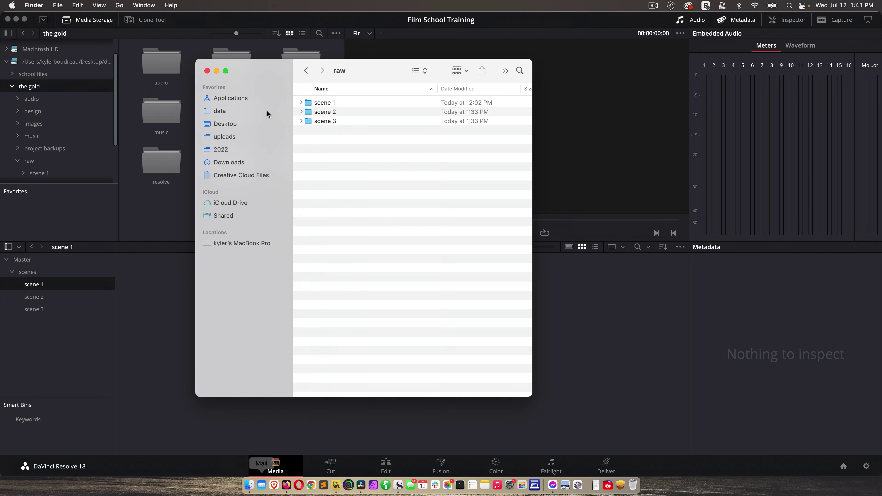
{"action": "double_click", "coordinate": [308, 106]}
{"action": "left_click", "coordinate": [564, 135]}
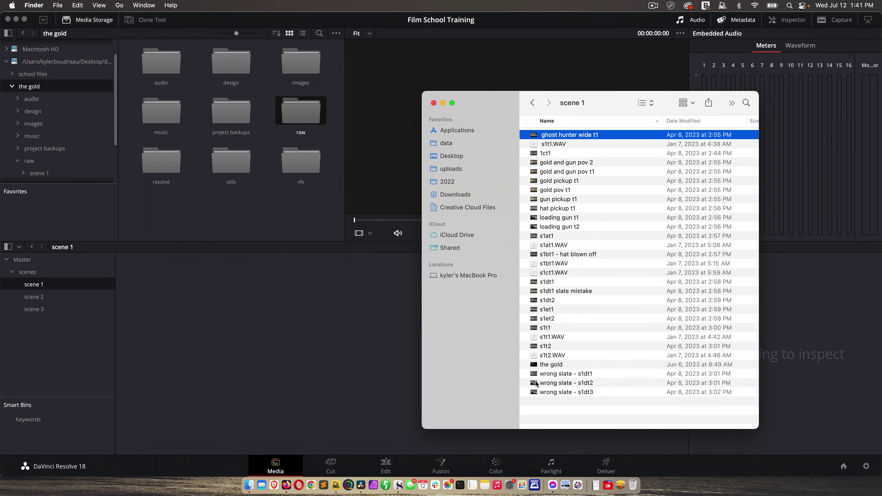
{"action": "left_click", "coordinate": [545, 393], "text": "shift"}
{"action": "left_click_drag", "start_coordinate": [564, 393], "coordinate": [291, 388]}
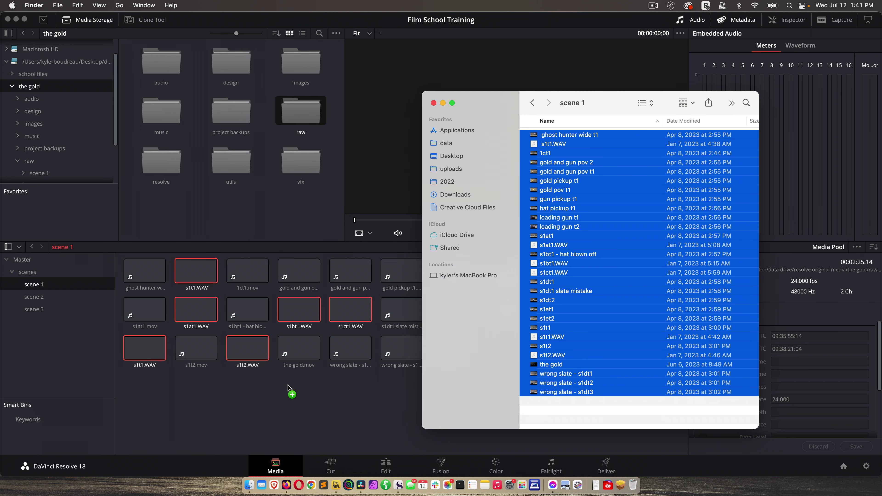
{"action": "left_click", "coordinate": [301, 396]}
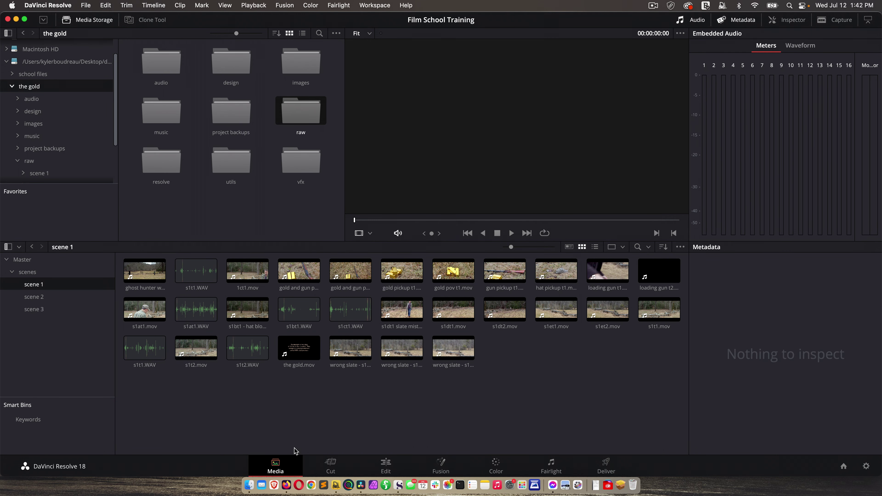
Narrow the Finder selection to the gold pov t1 file and return to Resolve
{"action": "left_click", "coordinate": [249, 485]}
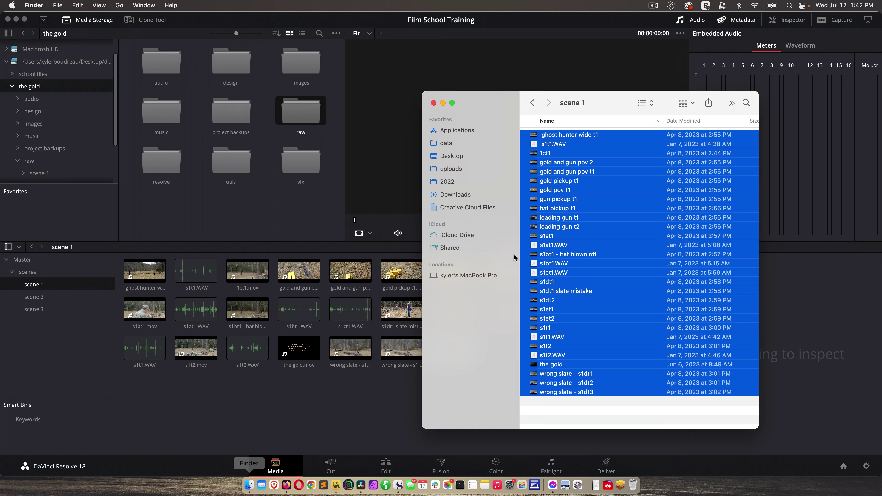
{"action": "left_click", "coordinate": [555, 190]}
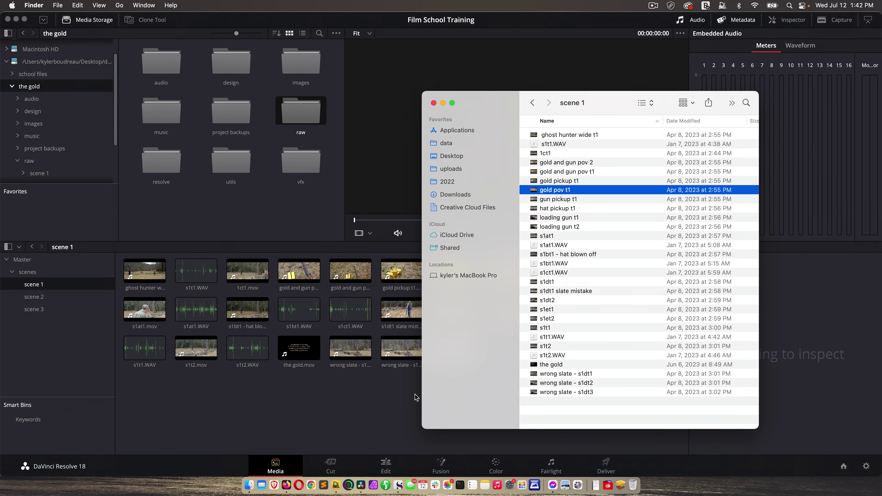
{"action": "left_click", "coordinate": [401, 396]}
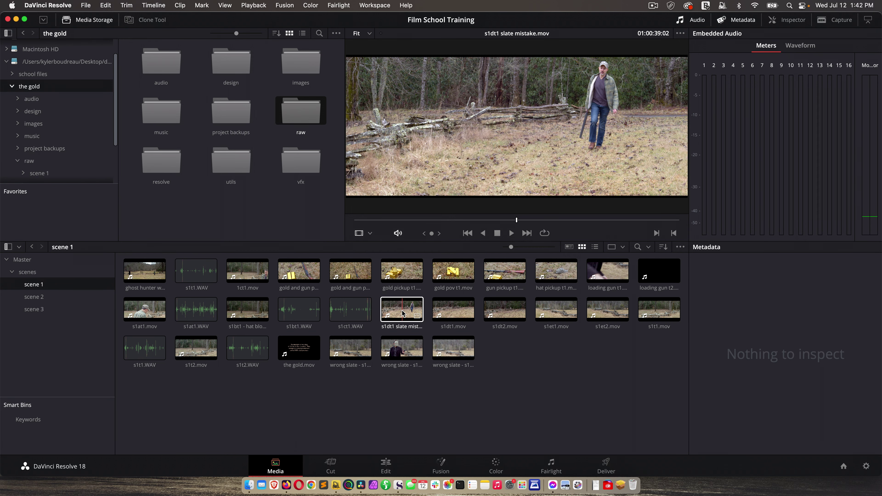
Delete s1dt1.mov and s1dt2.mov from the scene 1 bin
{"action": "left_click", "coordinate": [453, 310]}
{"action": "key", "text": "Delete"}
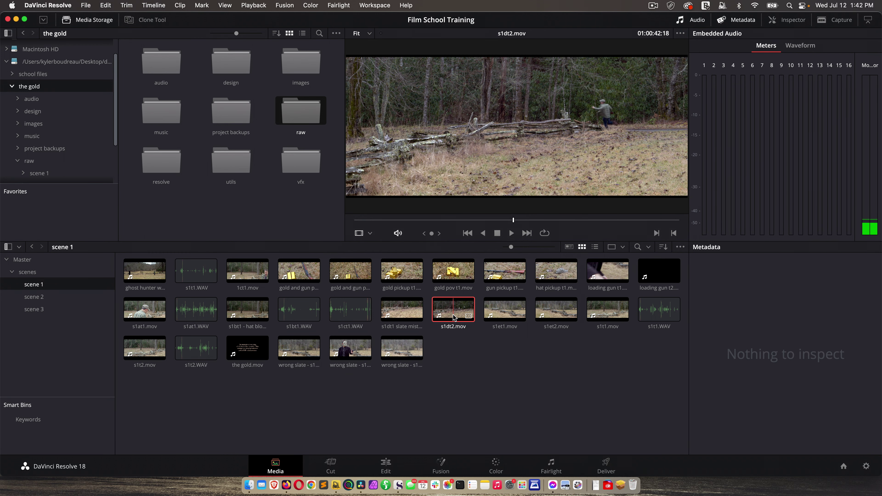
{"action": "left_click", "coordinate": [453, 311]}
{"action": "key", "text": "Delete"}
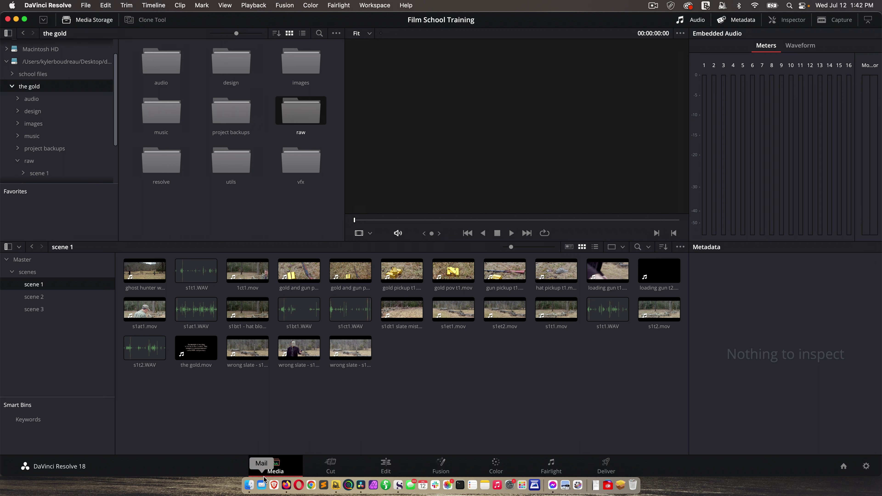
Import every scene 1 folder file via Cmd+I, then reopen the import dialog from the empty media pool
{"action": "key", "text": "super+i"}
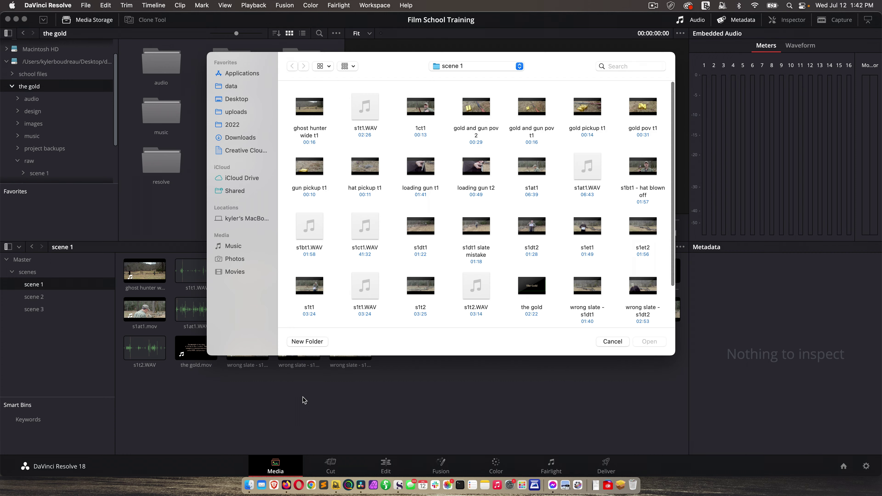
{"action": "left_click_drag", "start_coordinate": [295, 93], "coordinate": [708, 347]}
{"action": "key", "text": "Return"}
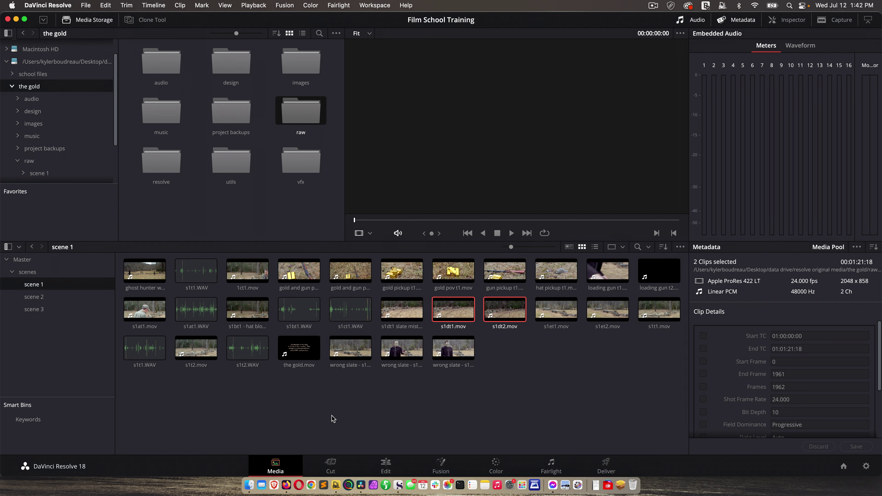
{"action": "left_click", "coordinate": [378, 407]}
{"action": "double_click", "coordinate": [379, 407]}
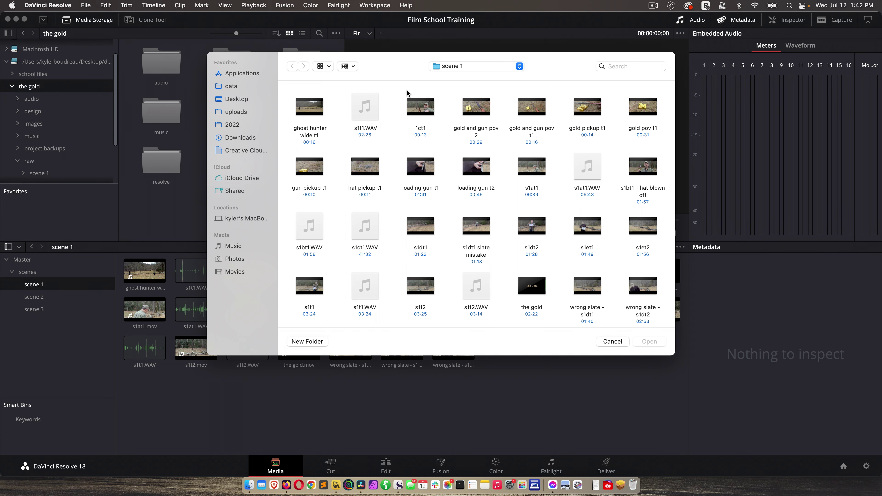
Cancel the import dialog without importing anything
{"action": "key", "text": "Escape"}
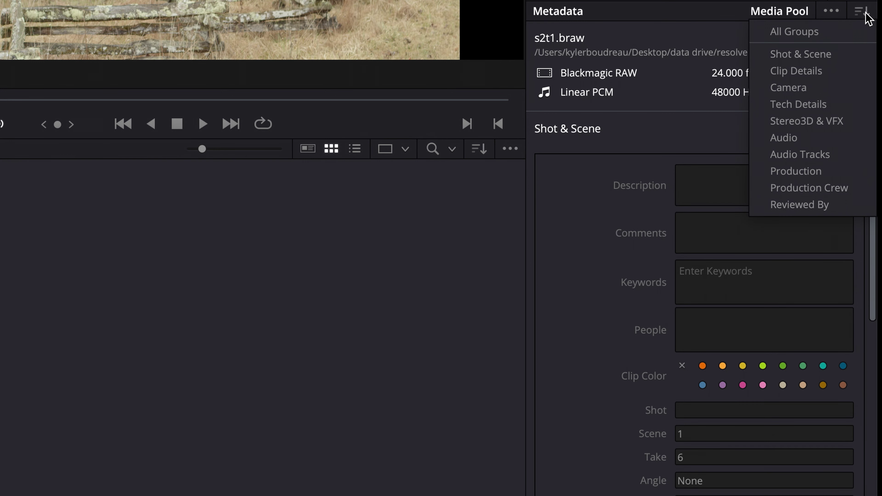
Show s2t1.braw's Camera metadata and scroll through it: Blackmagic Pocket Cinema Camera 4K, ISO 400, 1/48 shutter, 5600 K
{"action": "left_click", "coordinate": [792, 89]}
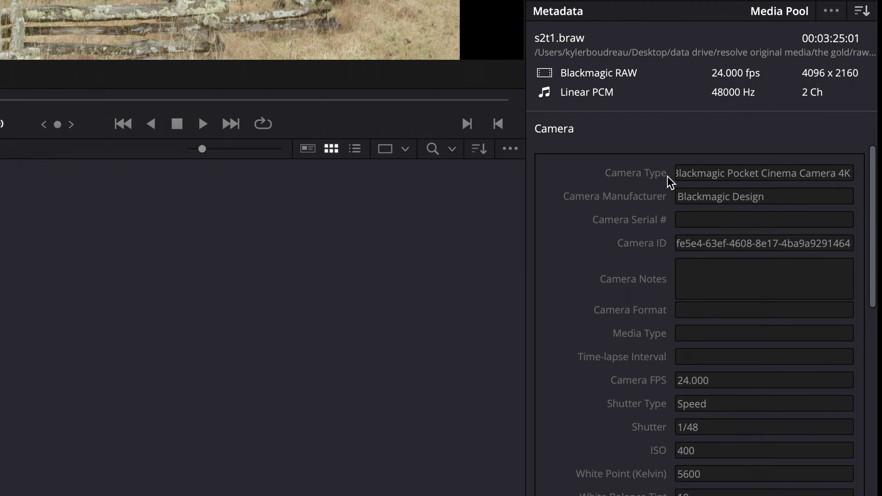
{"action": "scroll", "coordinate": [677, 179], "scroll_direction": "down", "scroll_amount": 5}
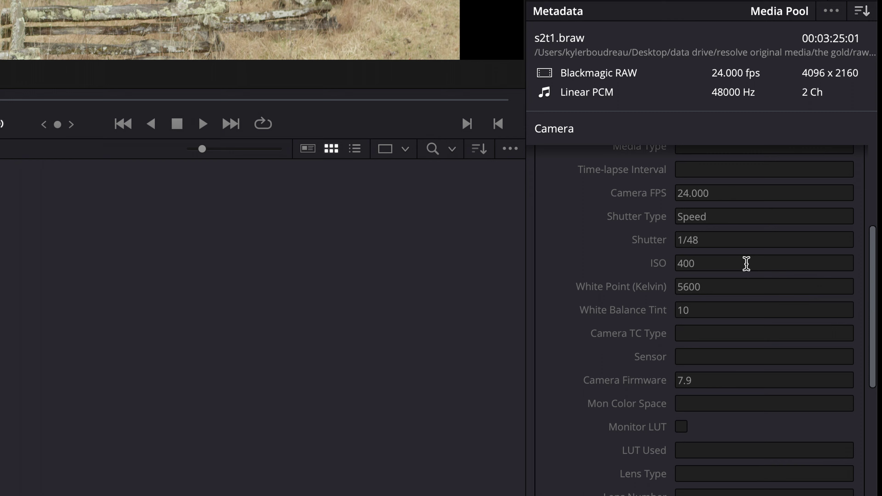
{"action": "scroll", "coordinate": [746, 263], "scroll_direction": "down", "scroll_amount": 3}
{"action": "scroll", "coordinate": [764, 270], "scroll_direction": "down", "scroll_amount": 3}
{"action": "left_click", "coordinate": [862, 11]}
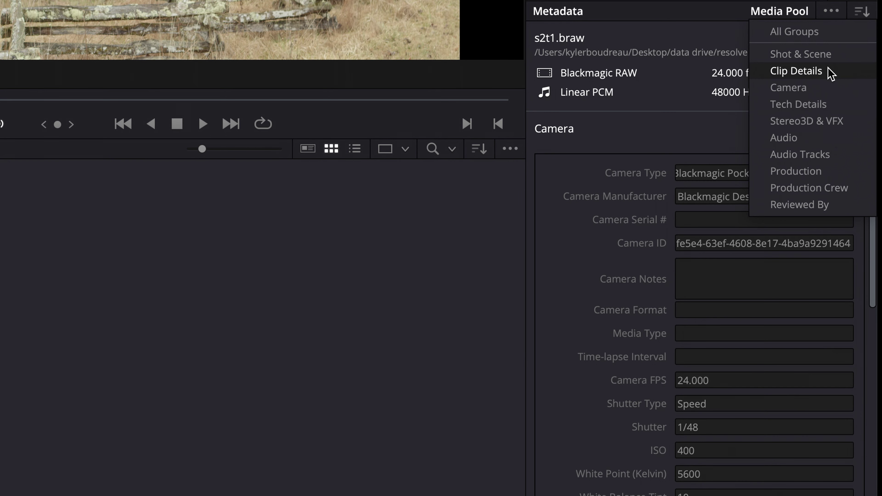
In the Shot & Scene metadata group, add the keyword 'cabin' to s2t1.braw
{"action": "left_click", "coordinate": [801, 55]}
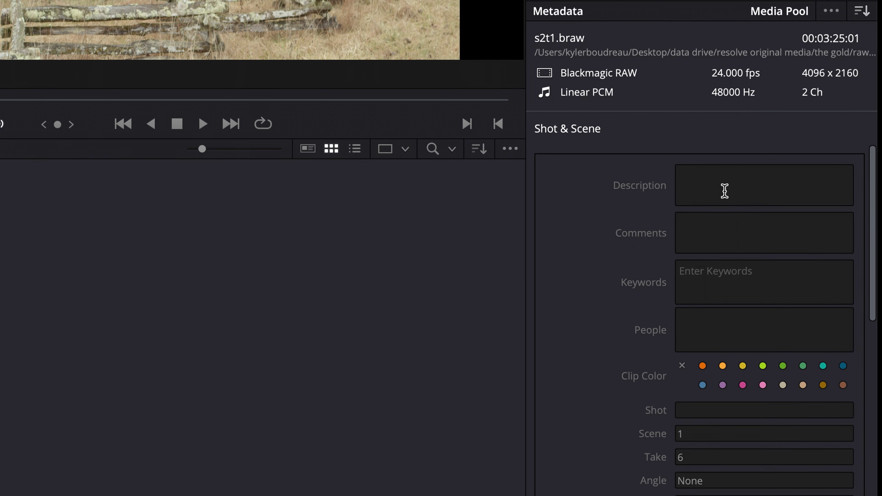
{"action": "left_click", "coordinate": [716, 284]}
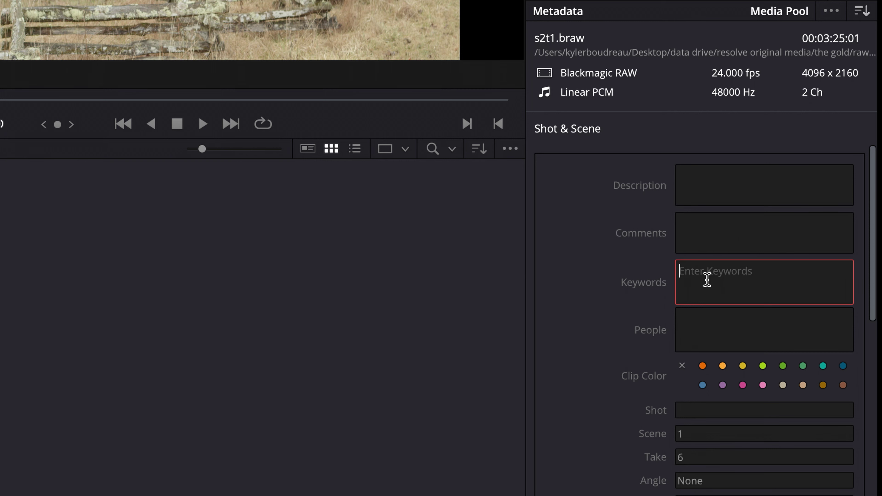
{"action": "type", "text": "cabin"}
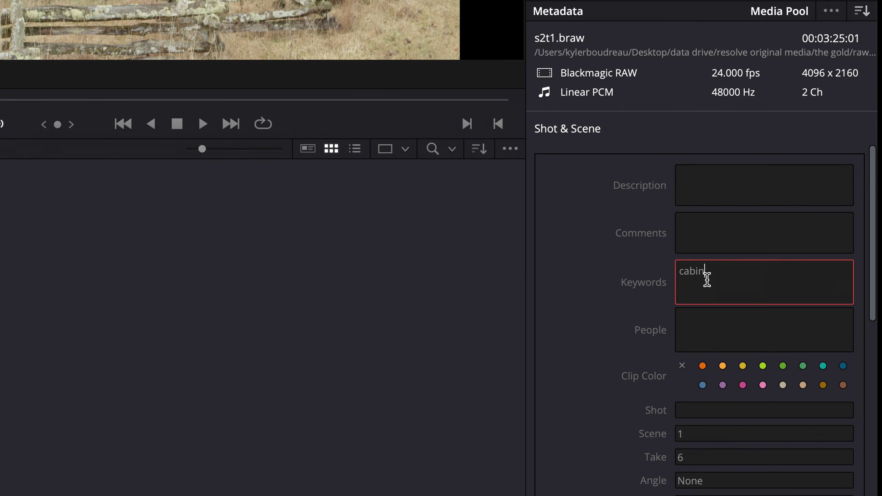
{"action": "key", "text": "Return"}
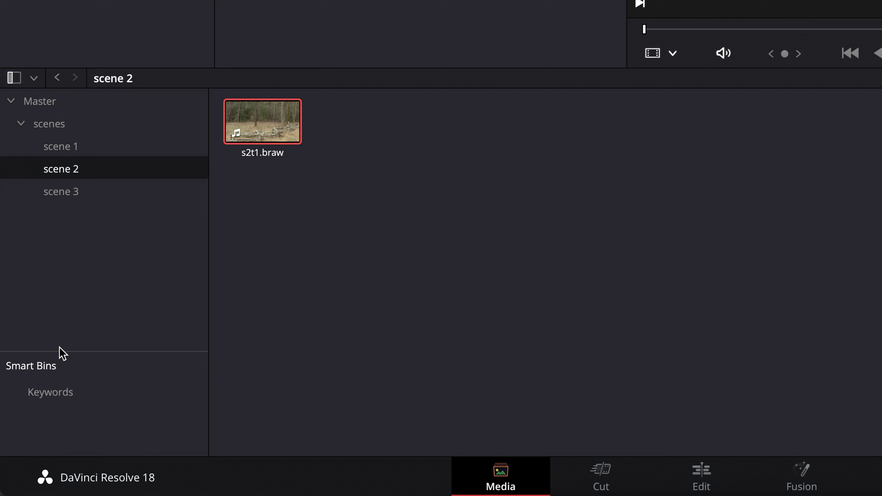
Expand Smart Bins > Keywords and open the 'cabin' smart bin showing s2t1.braw
{"action": "left_click", "coordinate": [49, 396]}
{"action": "left_click", "coordinate": [11, 394]}
{"action": "left_click", "coordinate": [10, 394]}
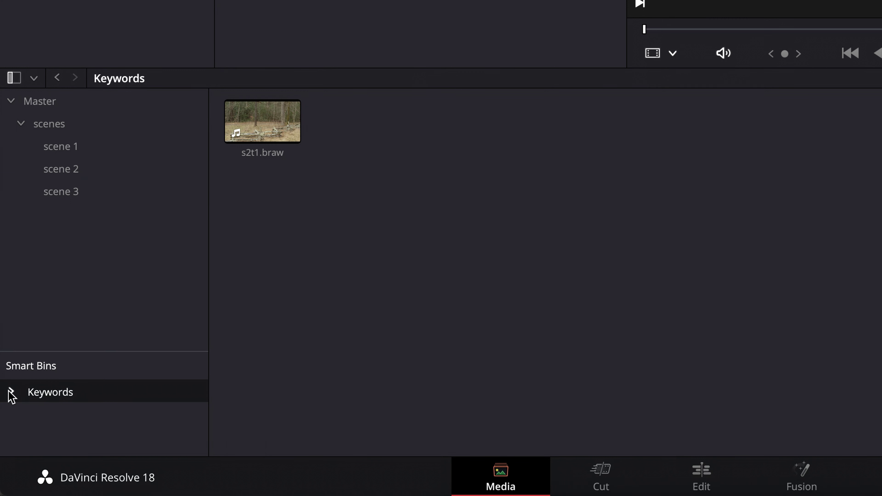
{"action": "left_click", "coordinate": [10, 394]}
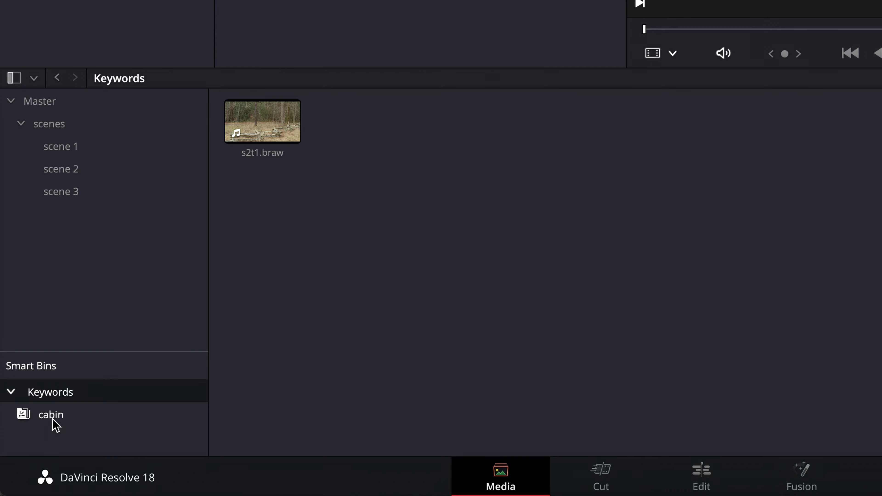
{"action": "left_click", "coordinate": [54, 419]}
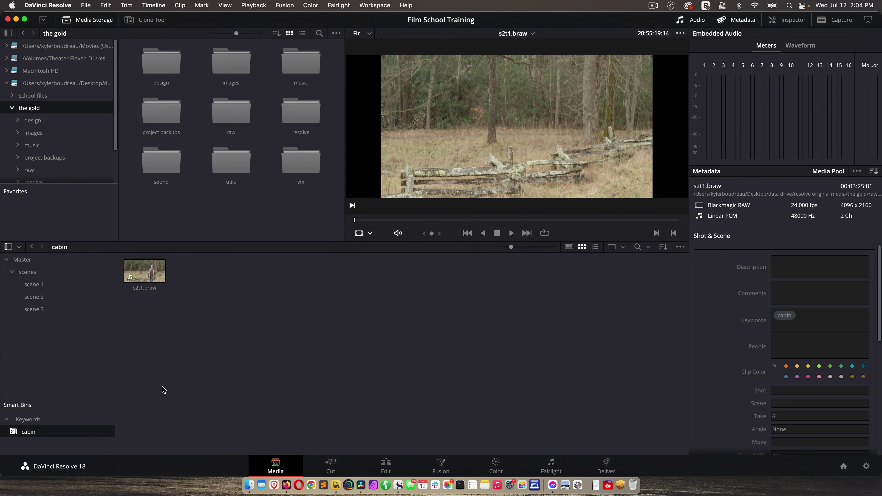